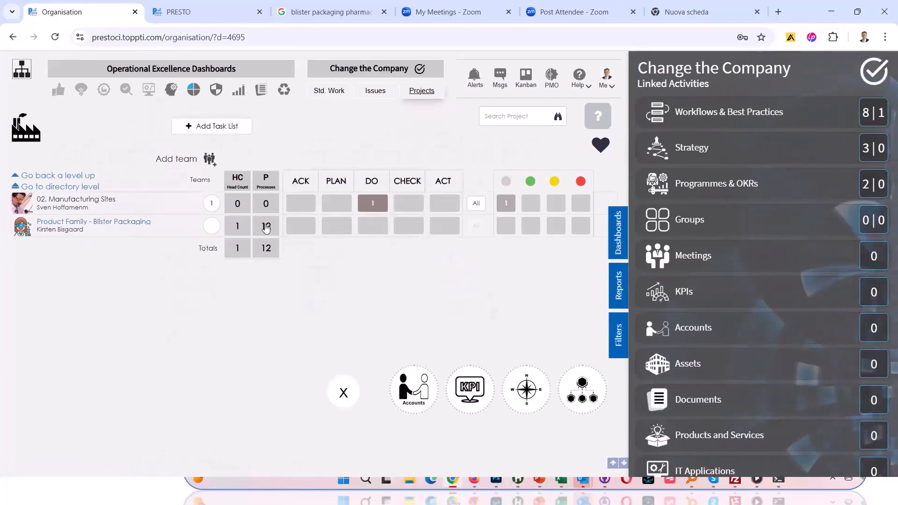
Review the Blister Packaging team's process list by expanding Incoming Materials Handling, Primary Packaging, Secondary Packaging and Product Release, and close it
{"action": "left_click", "coordinate": [266, 226]}
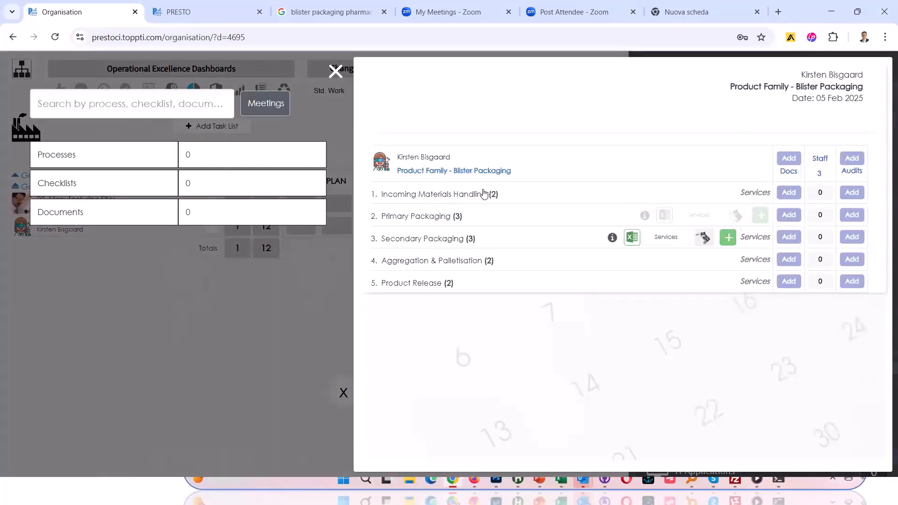
{"action": "left_click", "coordinate": [439, 261]}
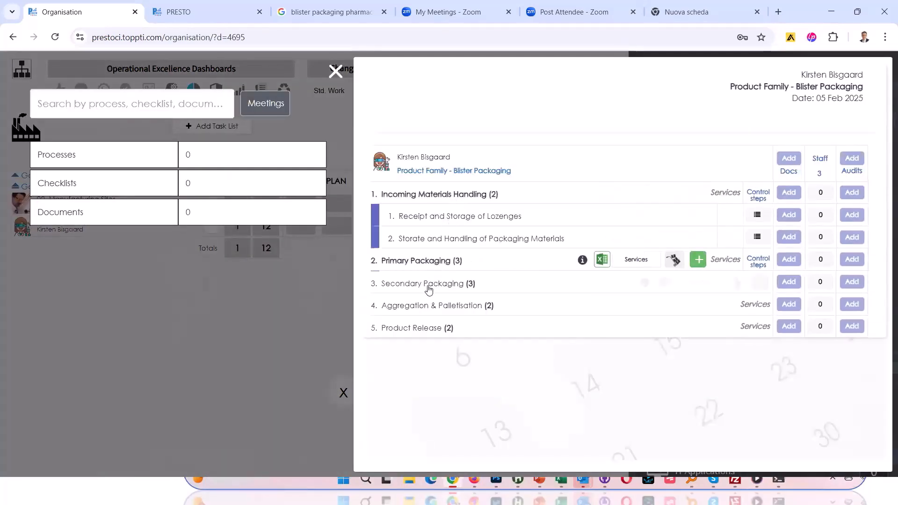
{"action": "left_click", "coordinate": [423, 351]}
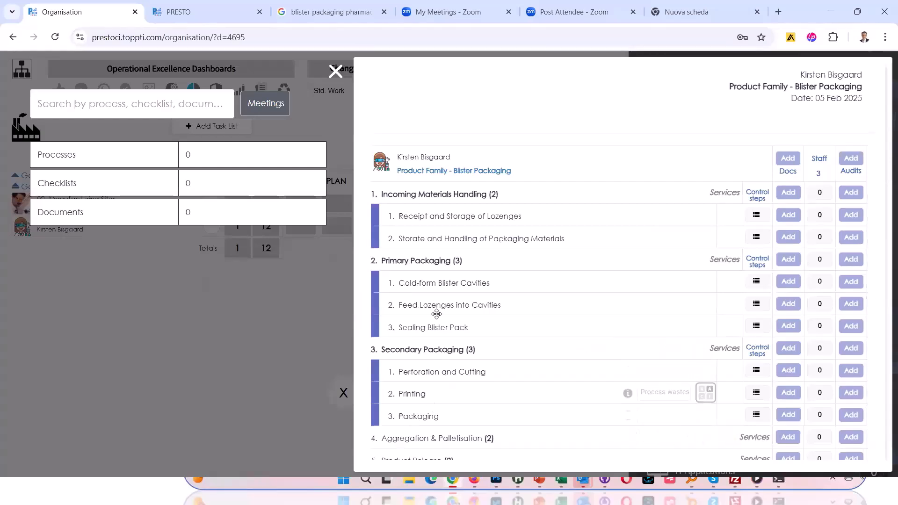
{"action": "scroll", "coordinate": [430, 233], "scroll_direction": "down", "scroll_amount": 1}
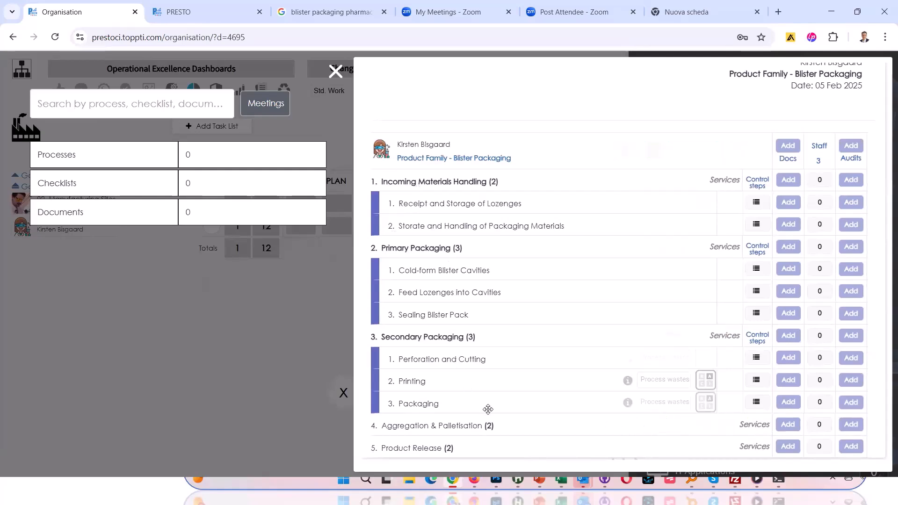
{"action": "scroll", "coordinate": [481, 371], "scroll_direction": "down", "scroll_amount": 2}
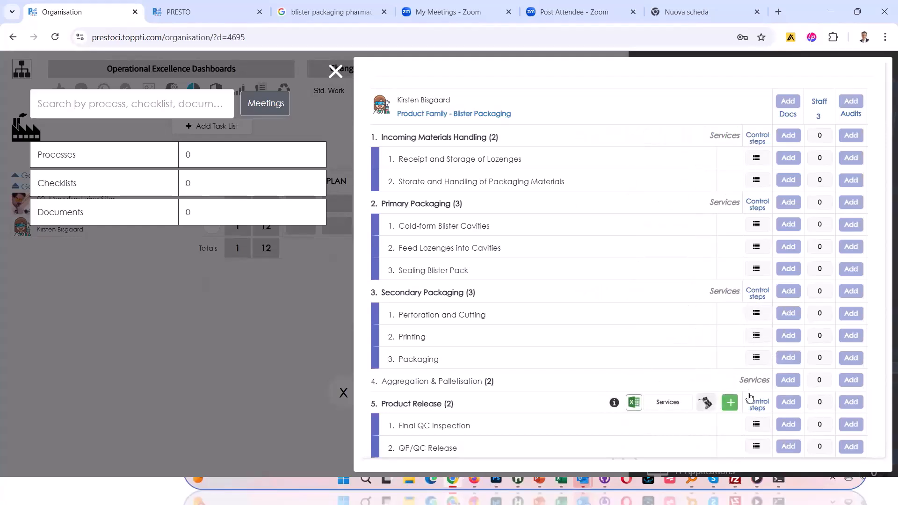
{"action": "left_click", "coordinate": [335, 72]}
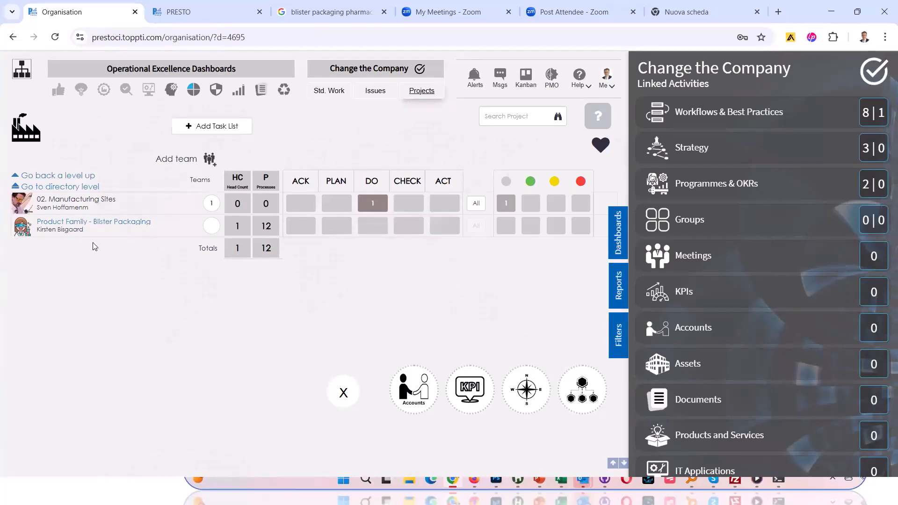
Open the process heat maps of the Product Family - Blister Packaging team and select the Primary Packaging process
{"action": "left_click", "coordinate": [35, 229]}
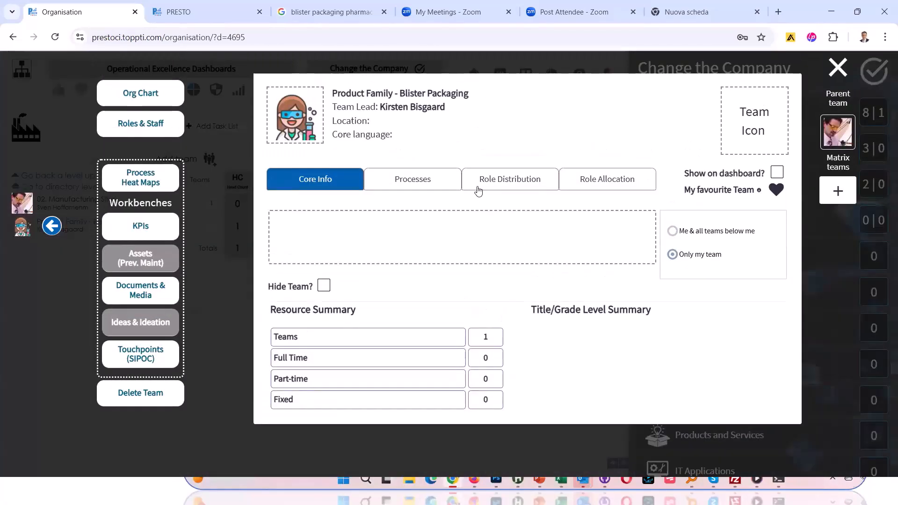
{"action": "left_click", "coordinate": [142, 182]}
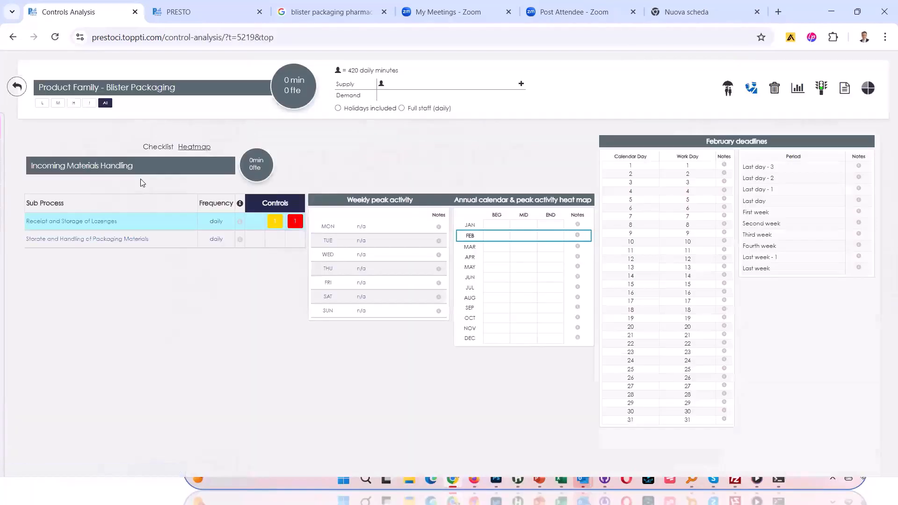
{"action": "mouse_move", "coordinate": [4, 192]}
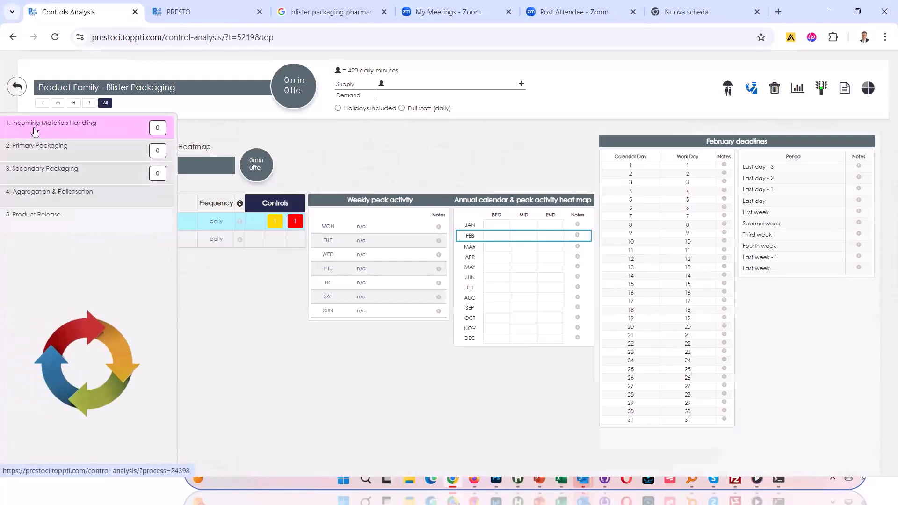
{"action": "left_click", "coordinate": [42, 150]}
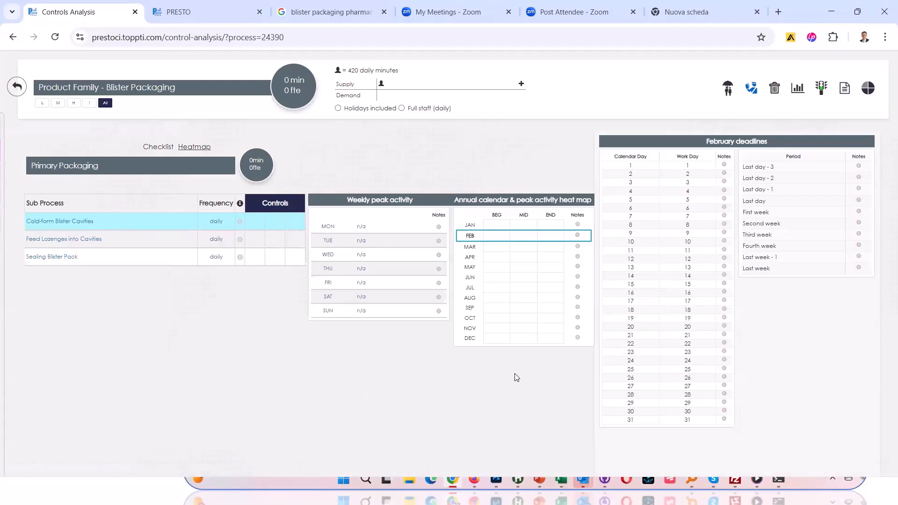
Set the weekly peak activity to low-med Monday and Saturday, med Tuesday and Friday, med-high Wednesday and high Thursday
{"action": "left_click", "coordinate": [361, 228]}
{"action": "left_click", "coordinate": [361, 241]}
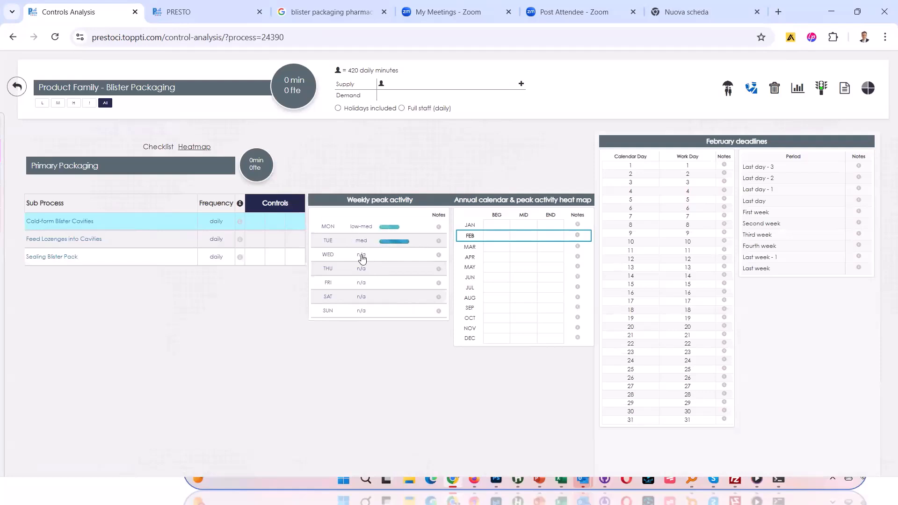
{"action": "left_click", "coordinate": [362, 274]}
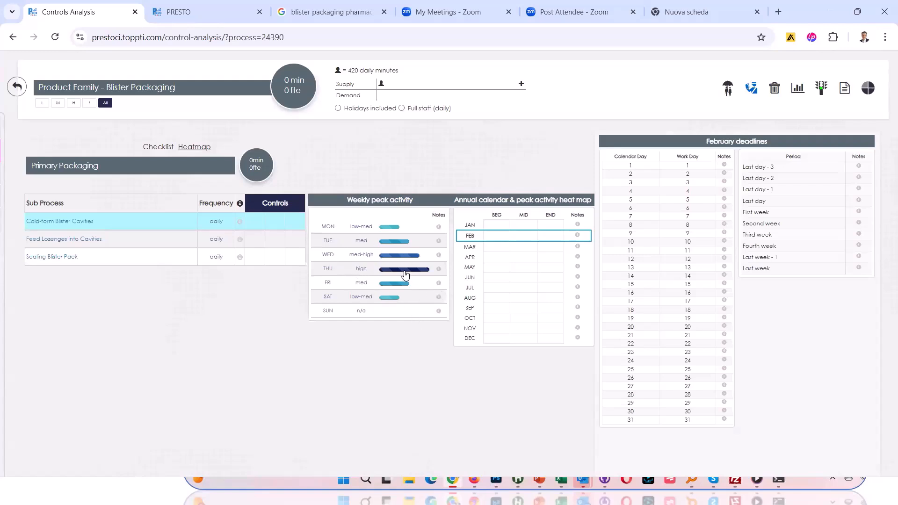
Mark January, February and early March with the lightest shade in the annual heat map, and mid and end March one level darker
{"action": "left_click", "coordinate": [492, 226]}
{"action": "left_click", "coordinate": [529, 226]}
{"action": "left_click", "coordinate": [558, 228]}
{"action": "left_click", "coordinate": [496, 238]}
{"action": "left_click", "coordinate": [544, 239]}
{"action": "left_click", "coordinate": [497, 252]}
{"action": "left_click", "coordinate": [524, 251]}
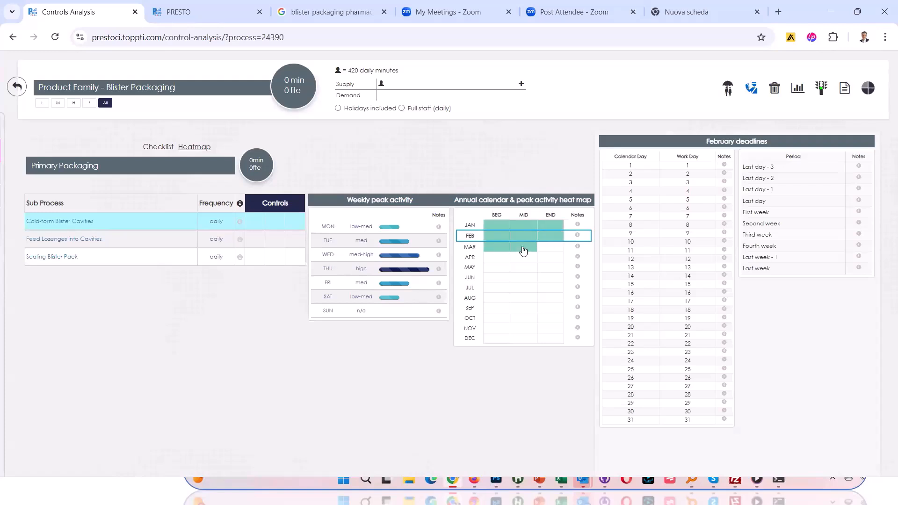
{"action": "left_click", "coordinate": [545, 250]}
Shade April progressively darker in the annual heat map, from medium blue at the beginning to the darkest level at the end
{"action": "left_click", "coordinate": [497, 258]}
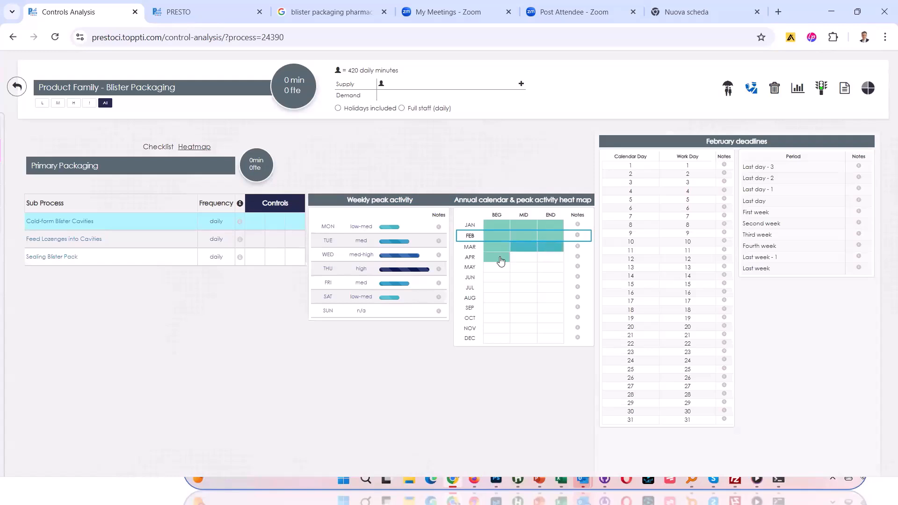
{"action": "left_click", "coordinate": [522, 261]}
{"action": "left_click", "coordinate": [551, 261]}
{"action": "left_click", "coordinate": [551, 263]}
{"action": "left_click", "coordinate": [552, 262]}
Set the beginning, middle and end of May to the darkest peak activity level in the annual heat map
{"action": "left_click", "coordinate": [490, 271]}
{"action": "left_click", "coordinate": [490, 271]}
{"action": "left_click", "coordinate": [490, 271]}
{"action": "left_click", "coordinate": [496, 268]}
{"action": "left_click", "coordinate": [520, 271]}
{"action": "left_click", "coordinate": [521, 272]}
{"action": "left_click", "coordinate": [522, 271]}
{"action": "left_click", "coordinate": [522, 271]}
{"action": "left_click", "coordinate": [553, 271]}
{"action": "left_click", "coordinate": [553, 271]}
{"action": "left_click", "coordinate": [553, 271]}
Mark all three periods of June, July and August with the lightest activity shade in the annual heat map
{"action": "left_click", "coordinate": [492, 286]}
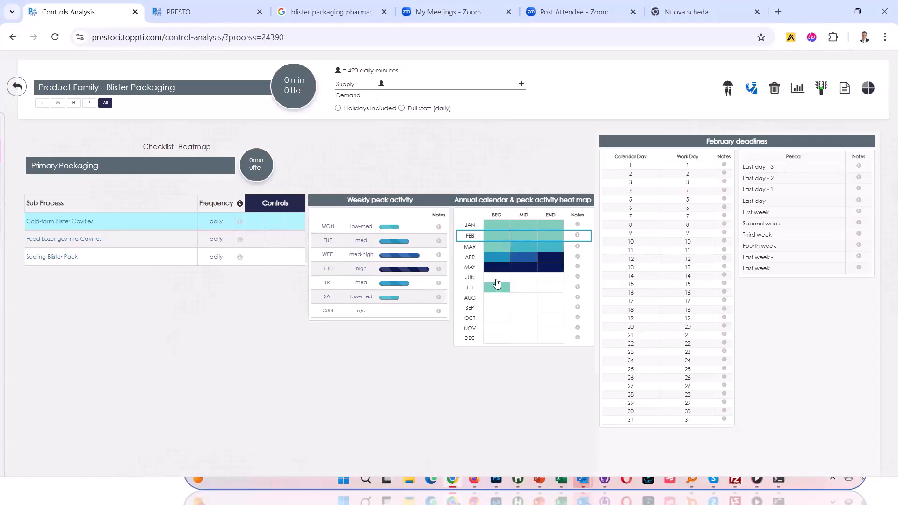
{"action": "left_click", "coordinate": [507, 280]}
{"action": "left_click", "coordinate": [525, 279]}
{"action": "left_click", "coordinate": [543, 280]}
{"action": "left_click", "coordinate": [526, 289]}
{"action": "left_click", "coordinate": [549, 288]}
{"action": "left_click", "coordinate": [494, 297]}
{"action": "left_click", "coordinate": [525, 299]}
{"action": "left_click", "coordinate": [552, 299]}
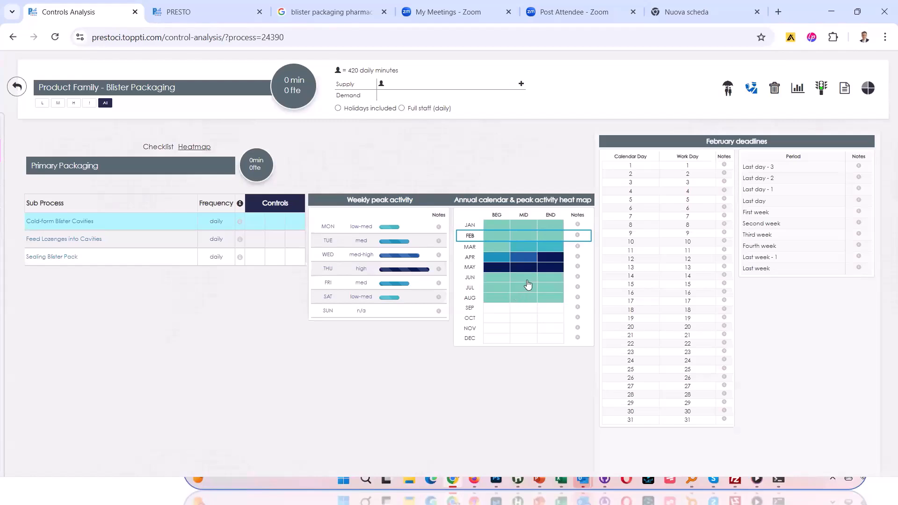
Raise the beginning of June to dark blue and the middle of June to the darkest activity level
{"action": "left_click", "coordinate": [492, 278]}
{"action": "left_click", "coordinate": [492, 279]}
{"action": "left_click", "coordinate": [492, 278]}
{"action": "left_click", "coordinate": [524, 281]}
{"action": "left_click", "coordinate": [524, 280]}
{"action": "left_click", "coordinate": [524, 281]}
{"action": "left_click", "coordinate": [524, 281]}
Add the note "fiscal year force us to re-bal" to the beginning of May and save it
{"action": "left_click", "coordinate": [578, 268]}
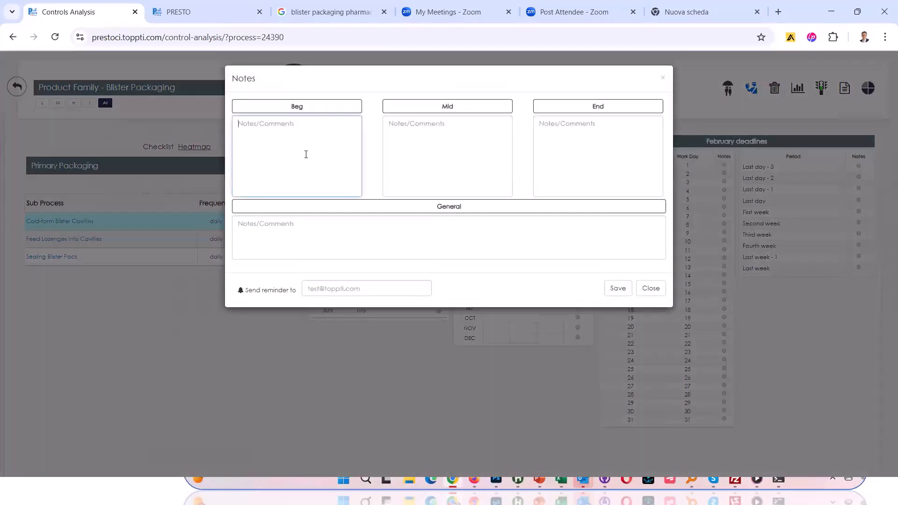
{"action": "type", "text": "fiscal year force us to"}
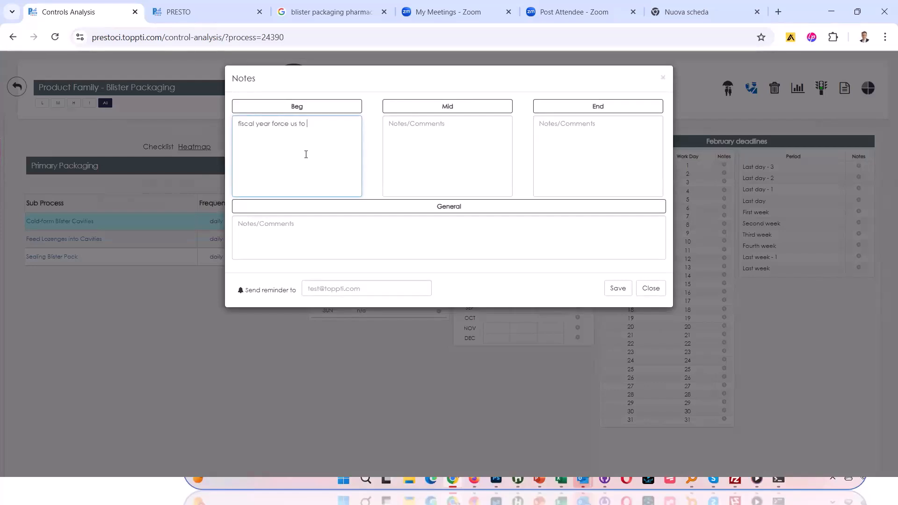
{"action": "type", "text": "re-bal"}
{"action": "left_click", "coordinate": [617, 288]}
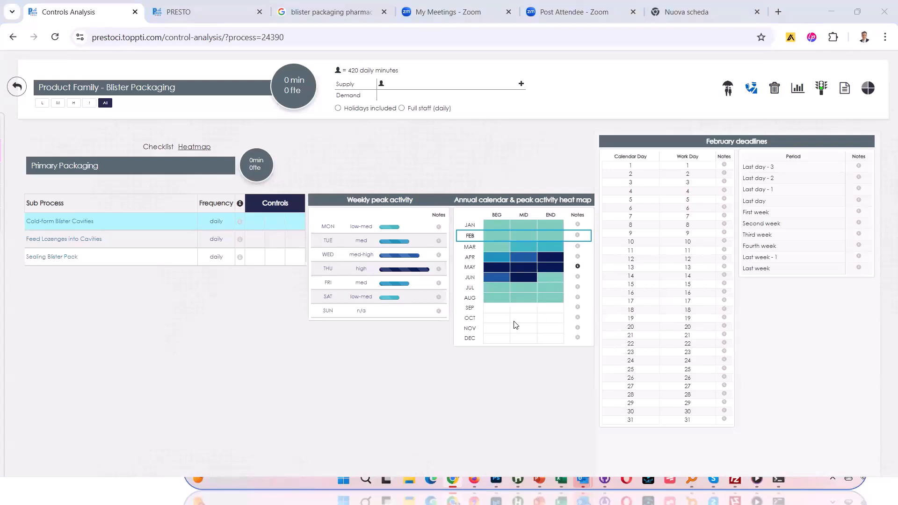
View the core metrics of the Cold-form Blister Cavities sub-process and close them without changes
{"action": "key", "text": "alt+Tab"}
{"action": "key", "text": "alt+shift+Tab"}
{"action": "left_click", "coordinate": [239, 226]}
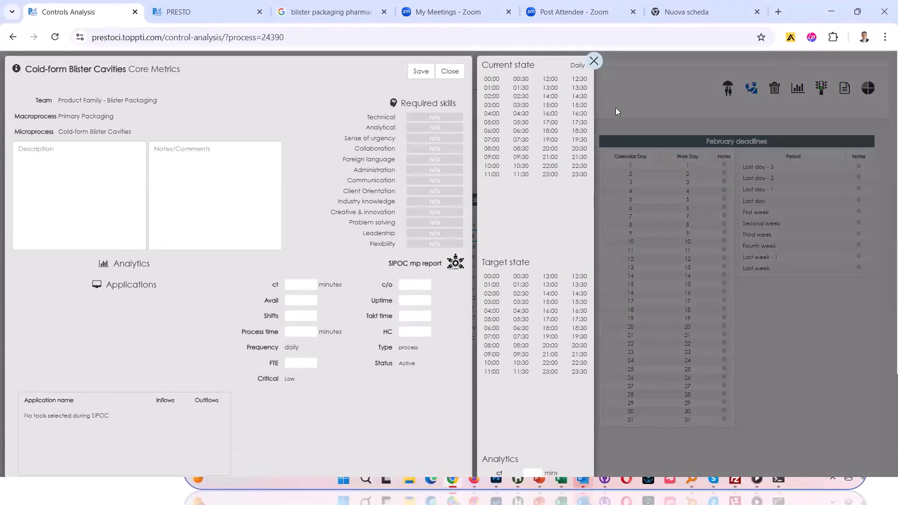
{"action": "left_click", "coordinate": [594, 61]}
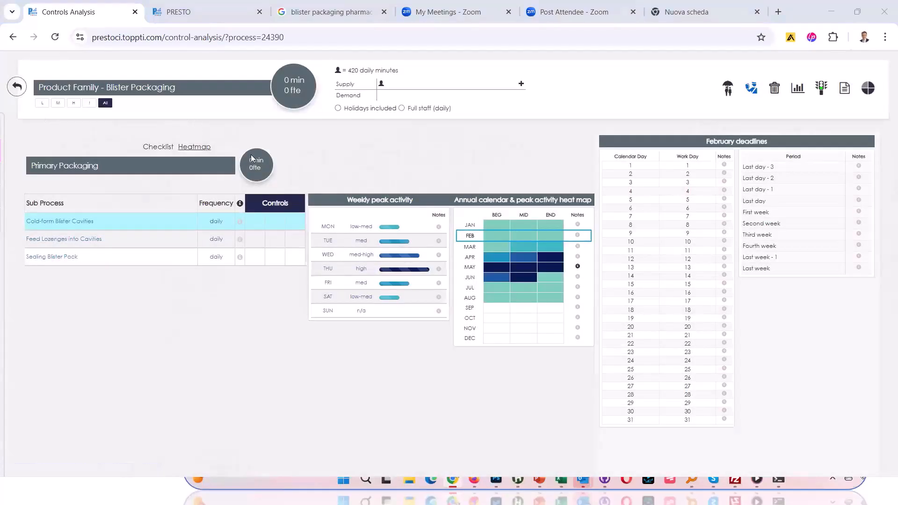
Switch to the presentation, show the Exercise 1 slide on the 3-Tier 6M Risk Identification Assessment, and return to the browser
{"action": "key", "text": "alt+Tab"}
{"action": "key", "text": "Right"}
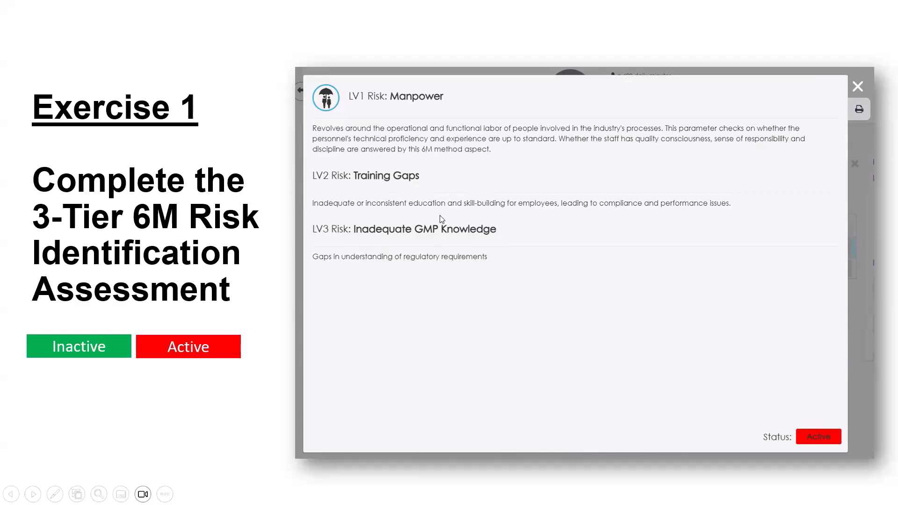
{"action": "key", "text": "alt+Tab"}
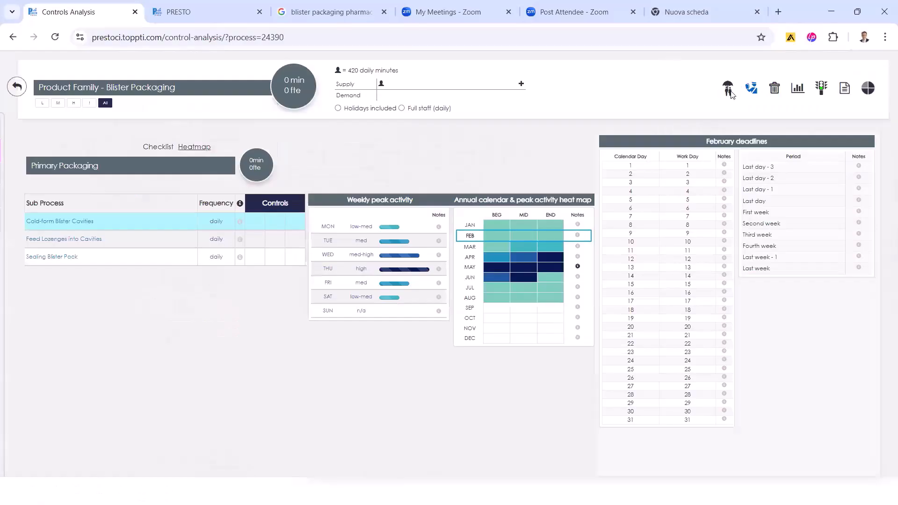
Open the risk analysis for Primary Packaging and show the Manpower risks of Cold-form Blister Cavities
{"action": "left_click", "coordinate": [727, 89]}
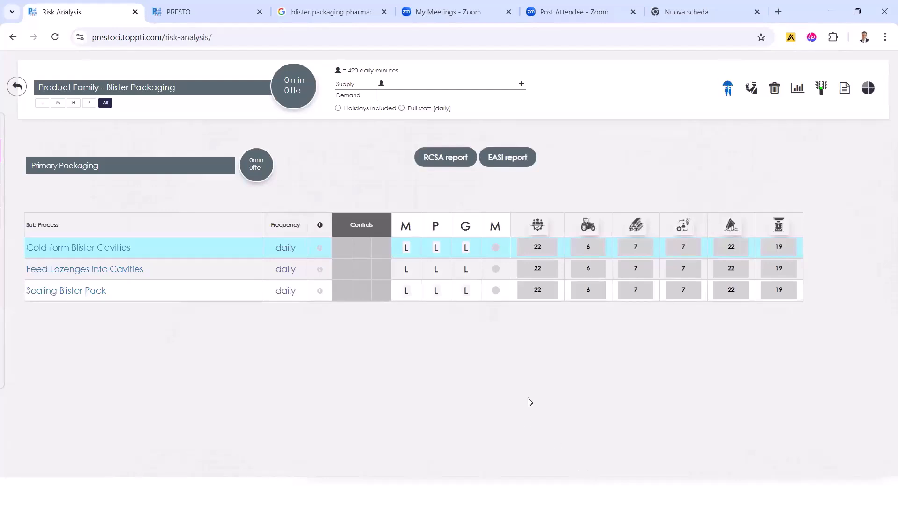
{"action": "mouse_move", "coordinate": [34, 196]}
{"action": "left_click", "coordinate": [537, 253]}
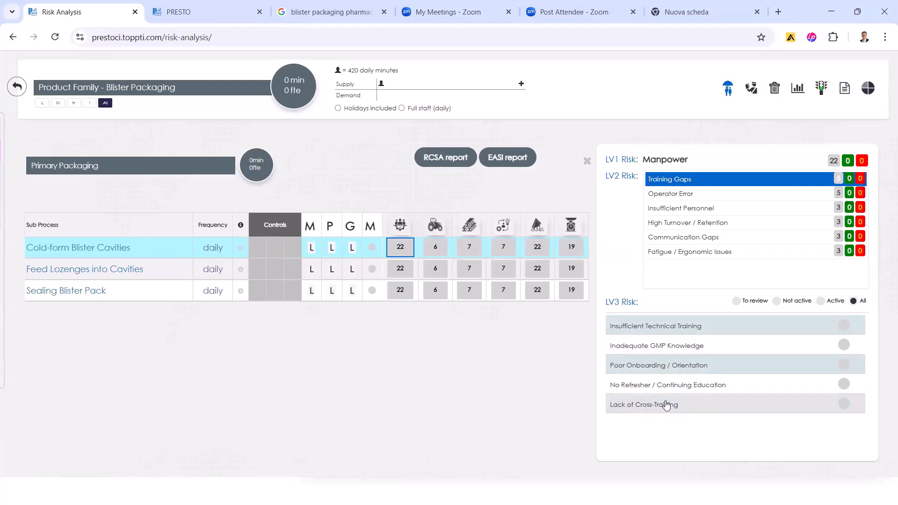
Read the Lack of Cross-Training risk under Training Gaps, set its status to Not active and close its details
{"action": "left_click", "coordinate": [842, 402]}
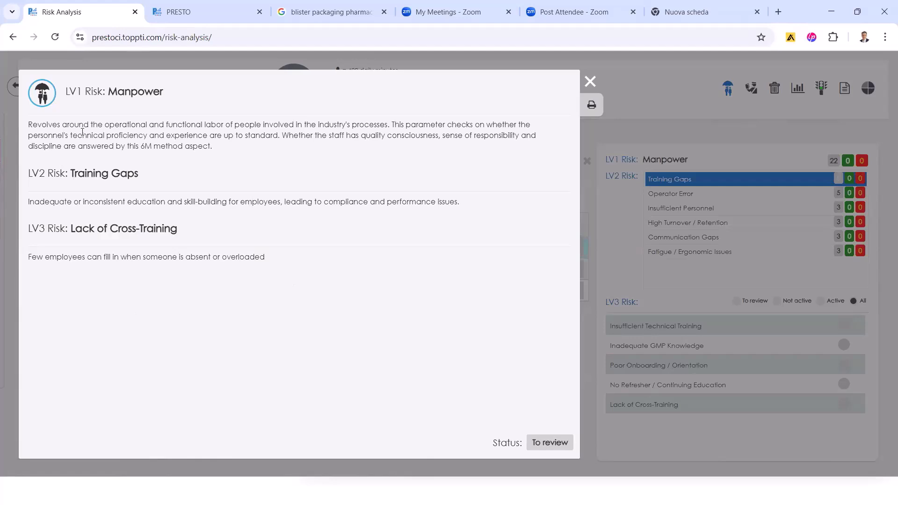
{"action": "left_click_drag", "start_coordinate": [28, 265], "coordinate": [108, 273]}
{"action": "left_click", "coordinate": [117, 270]}
{"action": "left_click_drag", "start_coordinate": [49, 261], "coordinate": [266, 260]}
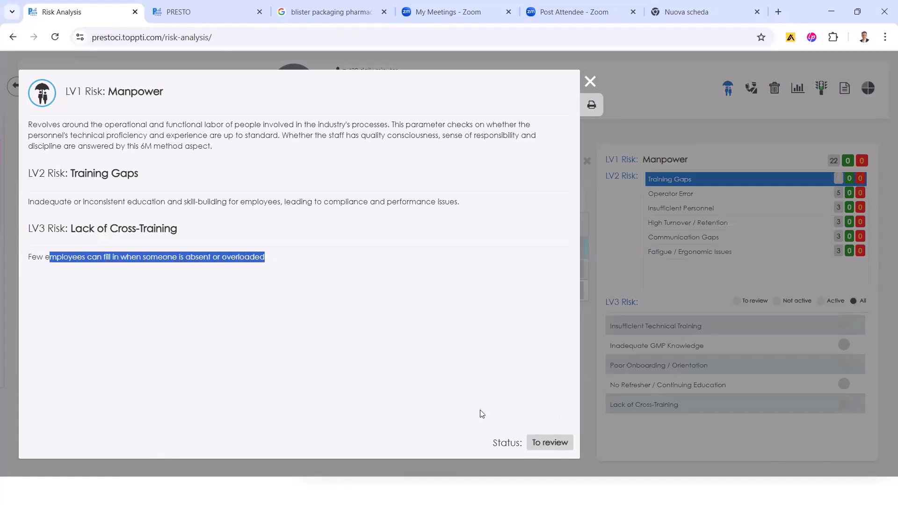
{"action": "left_click", "coordinate": [547, 448]}
{"action": "left_click", "coordinate": [545, 449]}
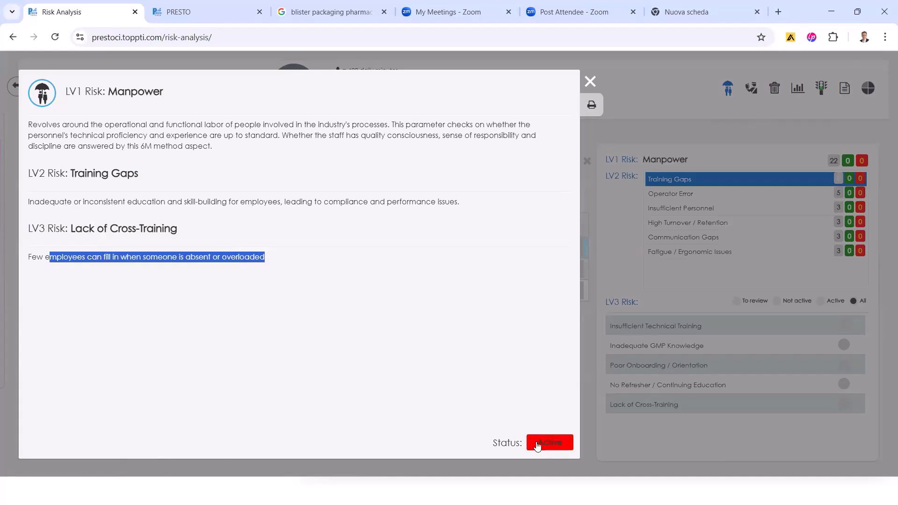
{"action": "left_click", "coordinate": [562, 449]}
{"action": "left_click", "coordinate": [561, 448]}
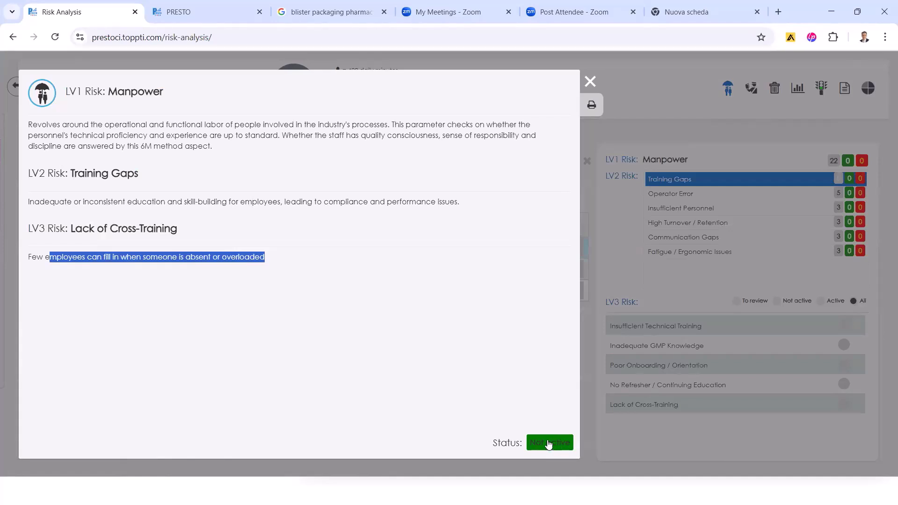
{"action": "left_click", "coordinate": [590, 83]}
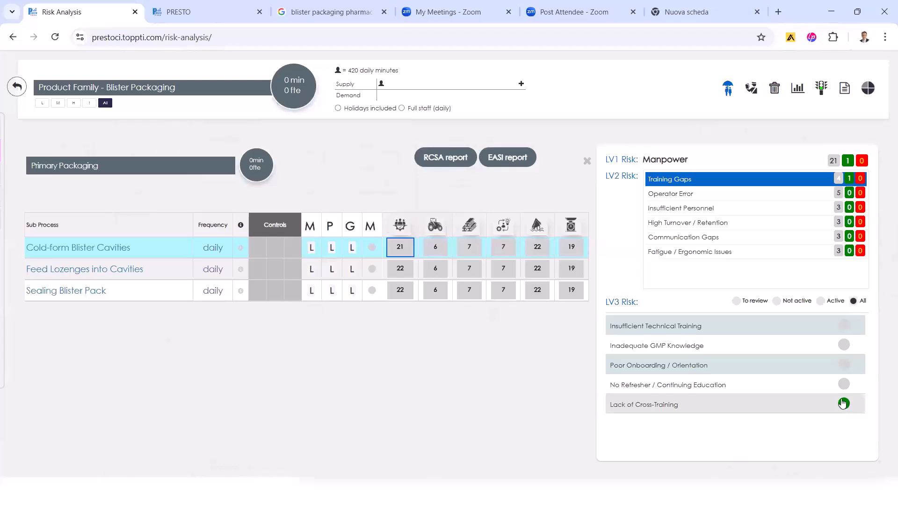
Set the No Refresher / Continuing Education risk to Active and close its details
{"action": "left_click", "coordinate": [681, 388]}
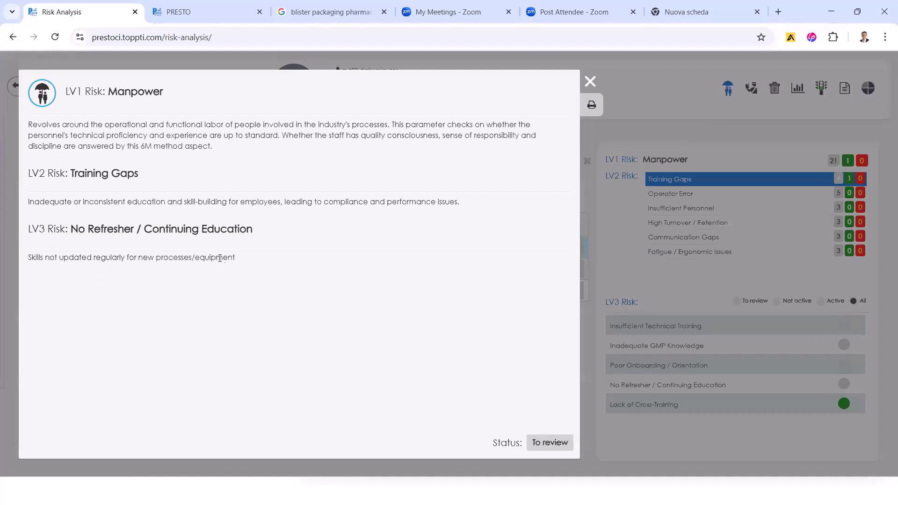
{"action": "left_click", "coordinate": [559, 439]}
{"action": "left_click", "coordinate": [559, 440]}
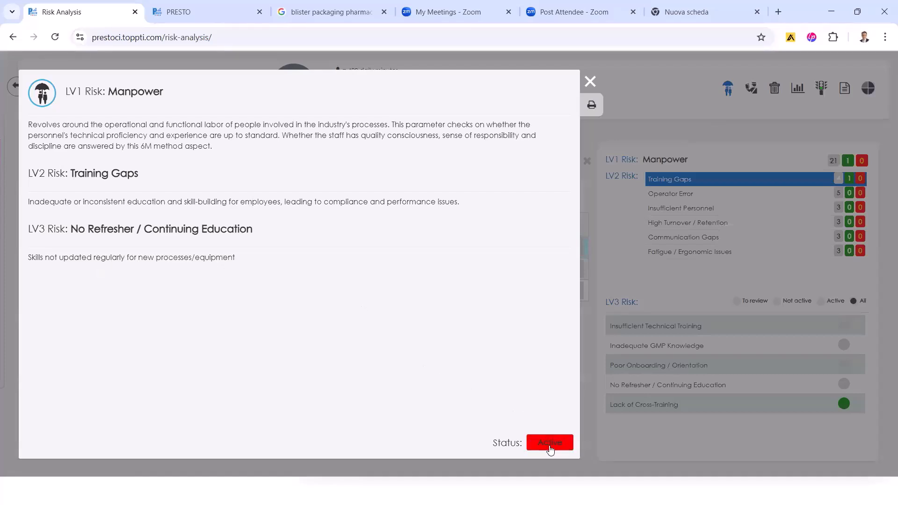
{"action": "left_click", "coordinate": [589, 81]}
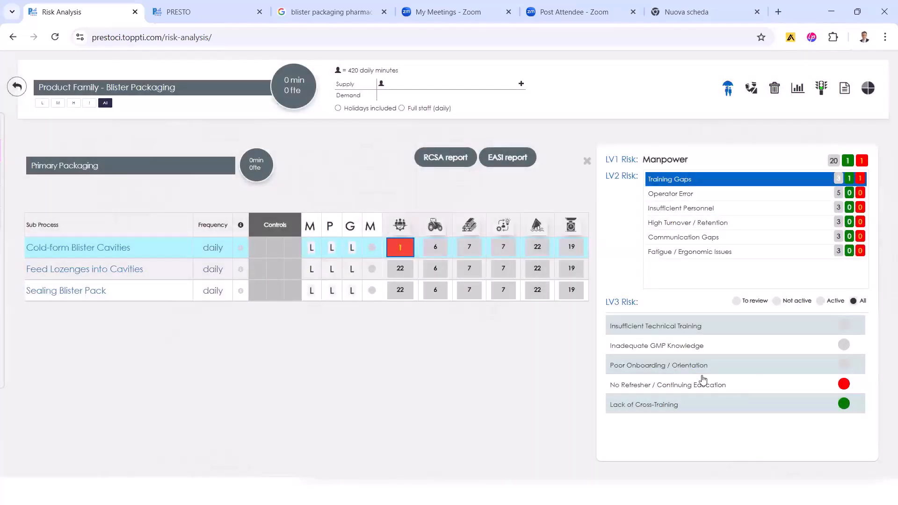
Set the Poor Onboarding / Orientation risk under Training Gaps to Not active and close its details
{"action": "left_click", "coordinate": [665, 367]}
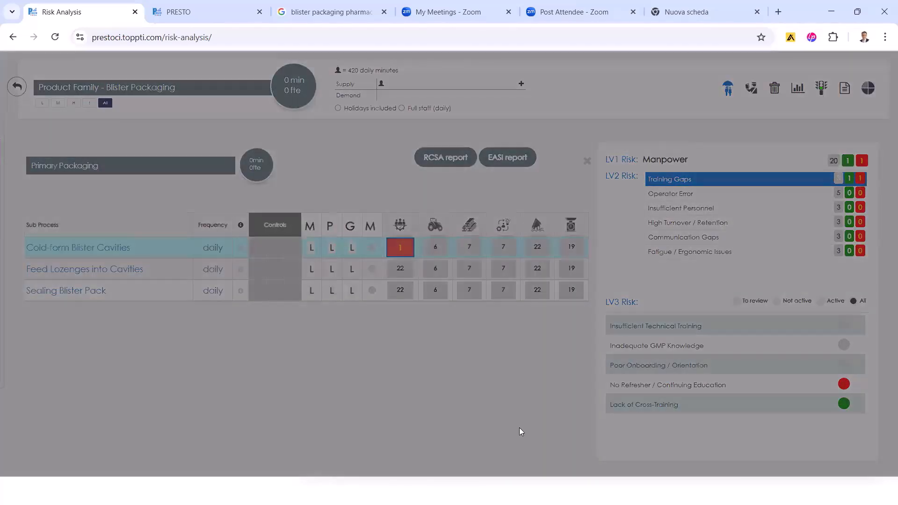
{"action": "left_click", "coordinate": [541, 446]}
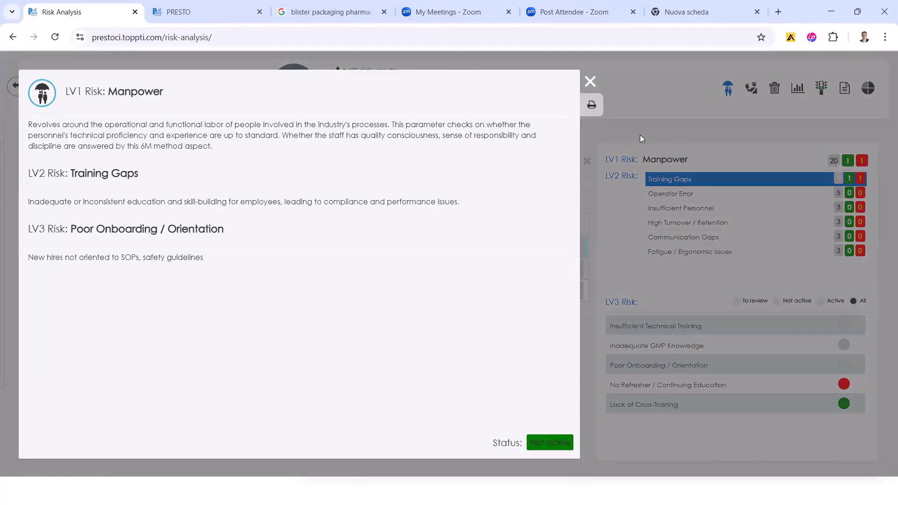
{"action": "left_click", "coordinate": [590, 81]}
Read the Inadequate GMP Knowledge risk, set its status to Active and close its details
{"action": "left_click", "coordinate": [661, 350]}
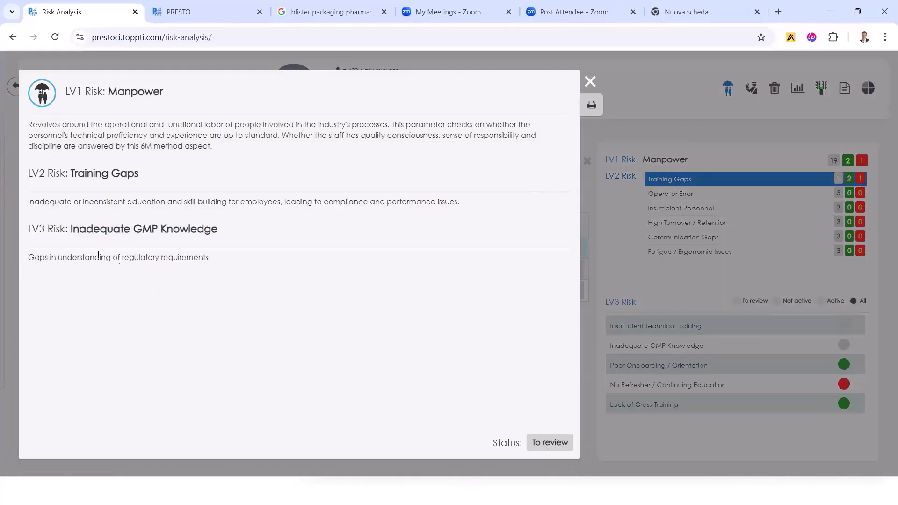
{"action": "left_click", "coordinate": [555, 447]}
{"action": "left_click", "coordinate": [557, 442]}
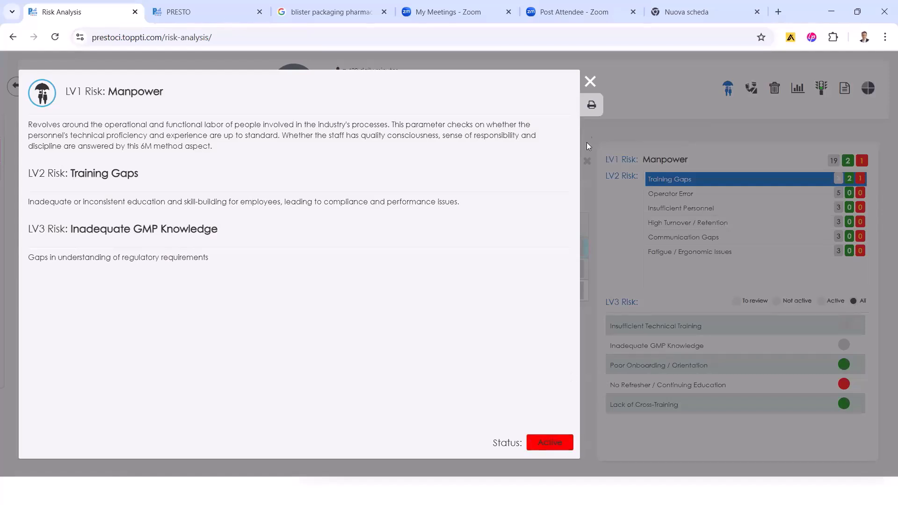
{"action": "left_click", "coordinate": [590, 81]}
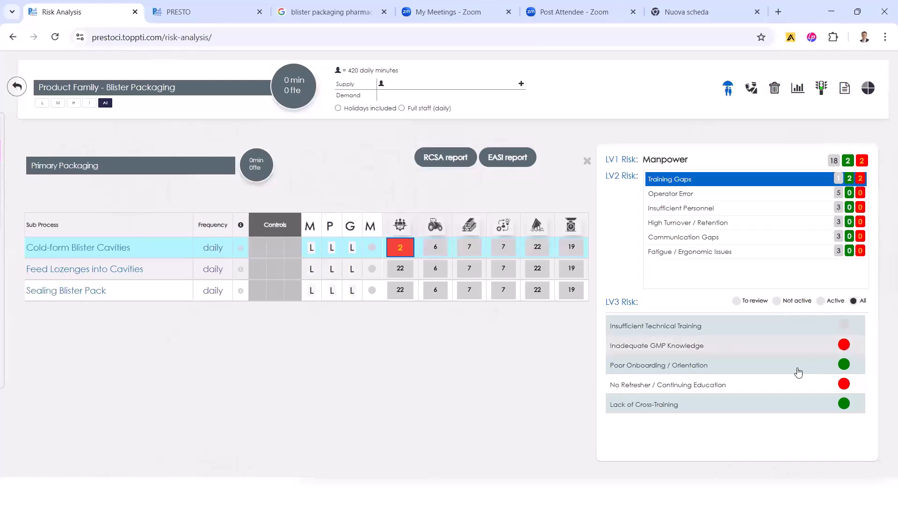
Set the Insufficient Technical Training risk to Active, then close its details and the Manpower risk list
{"action": "left_click", "coordinate": [708, 327]}
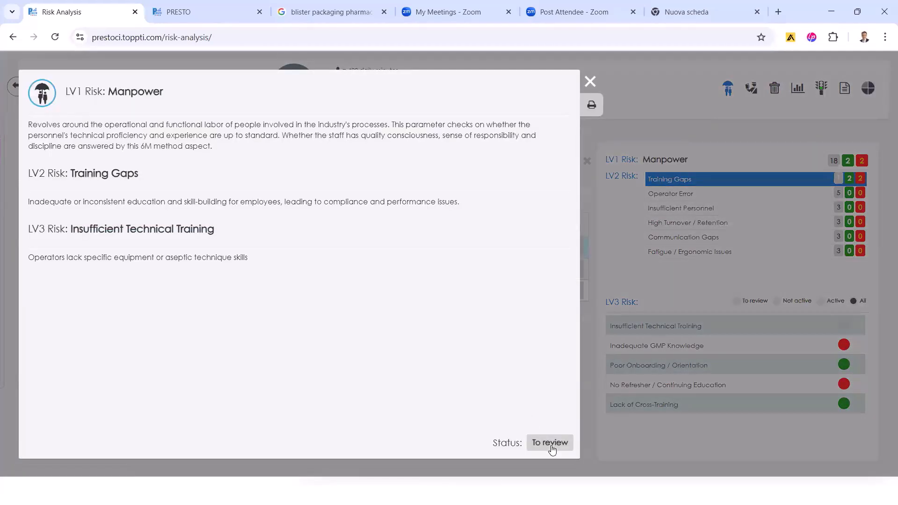
{"action": "left_click", "coordinate": [550, 442]}
{"action": "left_click", "coordinate": [551, 442]}
{"action": "left_click", "coordinate": [590, 81]}
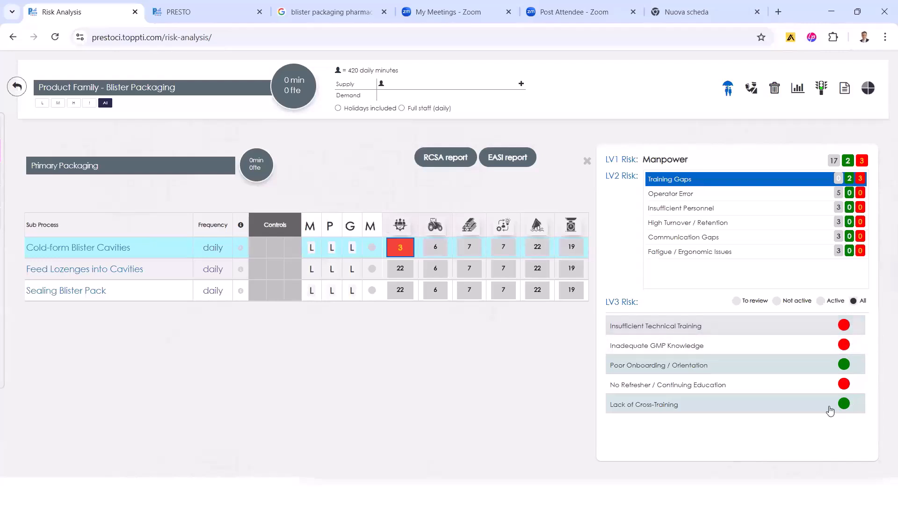
{"action": "left_click", "coordinate": [587, 161]}
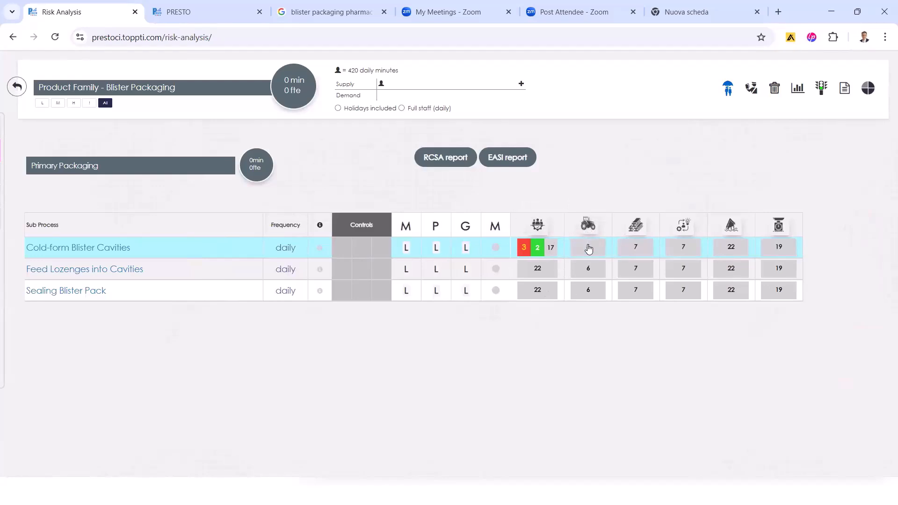
Show the Machinery risks of Feed Lozenges into Cavities and set Preventive Maintenance Not On Schedule to Not active
{"action": "left_click", "coordinate": [591, 266]}
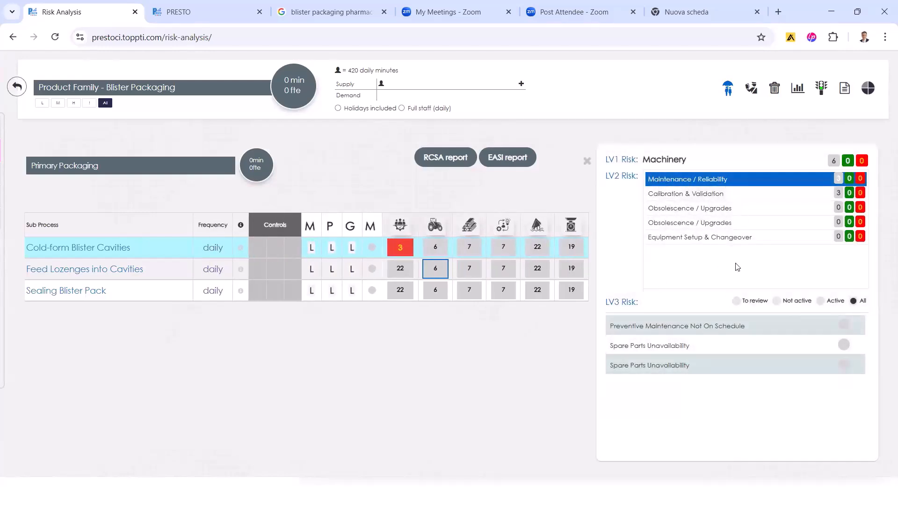
{"action": "left_click", "coordinate": [749, 328]}
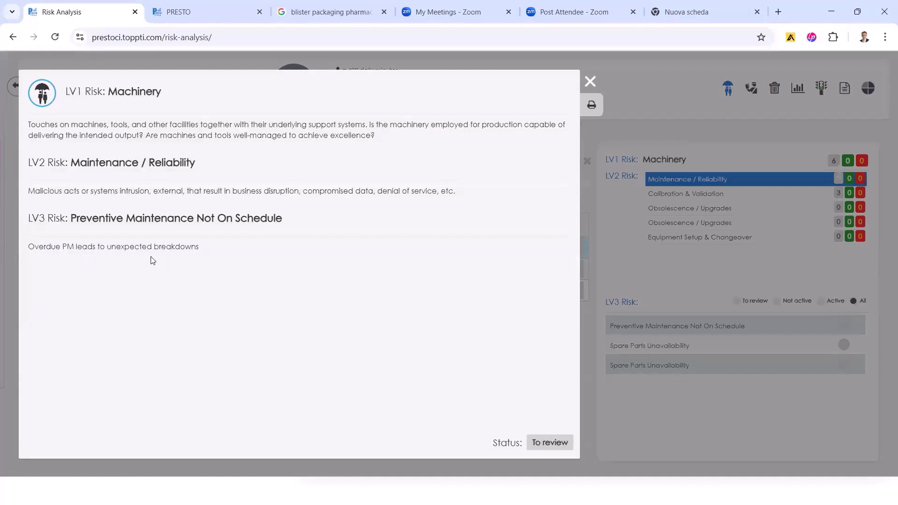
{"action": "left_click", "coordinate": [550, 442]}
{"action": "left_click", "coordinate": [590, 82]}
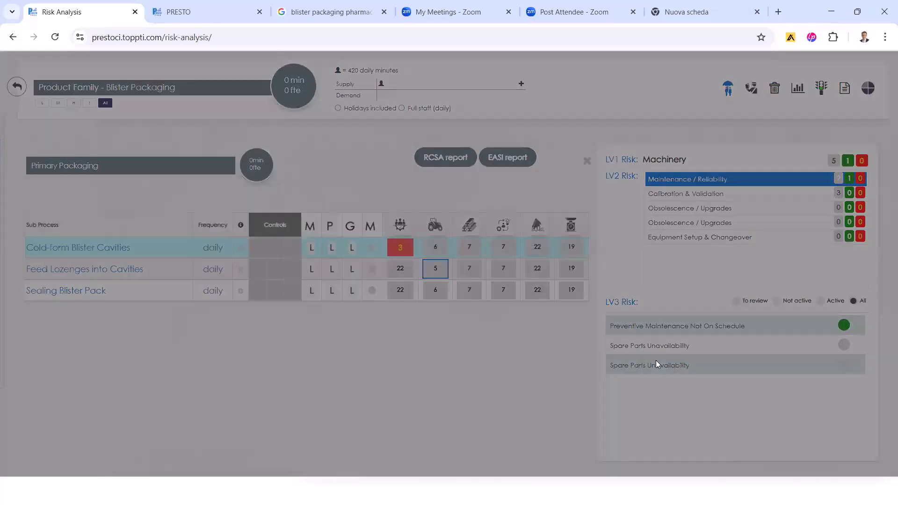
Set one Spare Parts Unavailability risk under Maintenance / Reliability to Not active, then close the Machinery risk list
{"action": "left_click", "coordinate": [655, 361]}
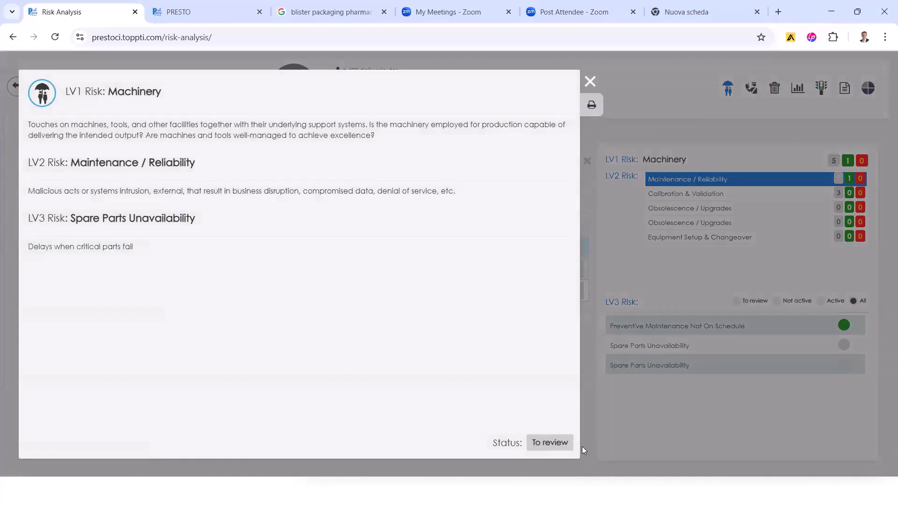
{"action": "left_click", "coordinate": [563, 442]}
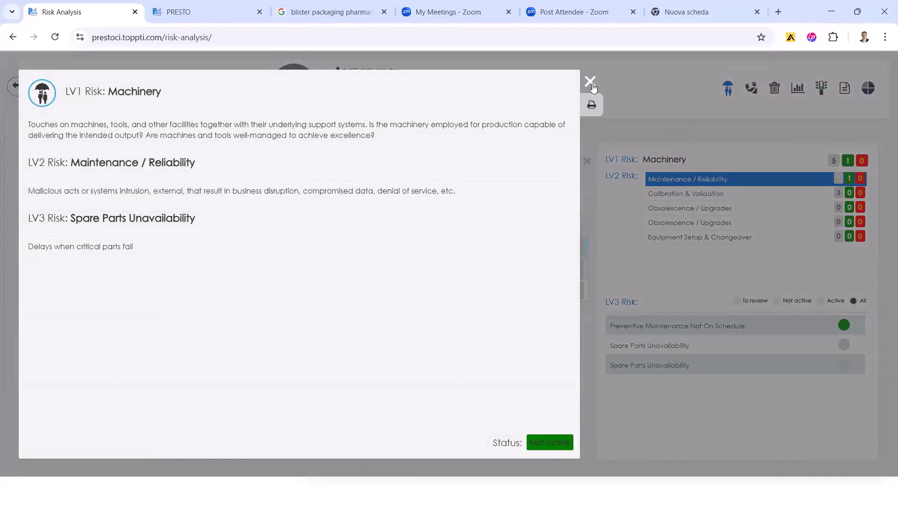
{"action": "left_click", "coordinate": [664, 378]}
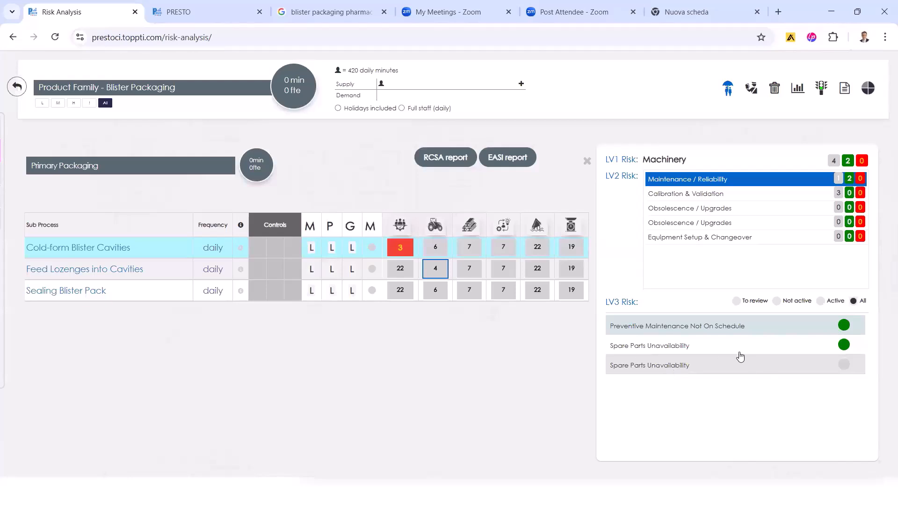
{"action": "left_click", "coordinate": [585, 161]}
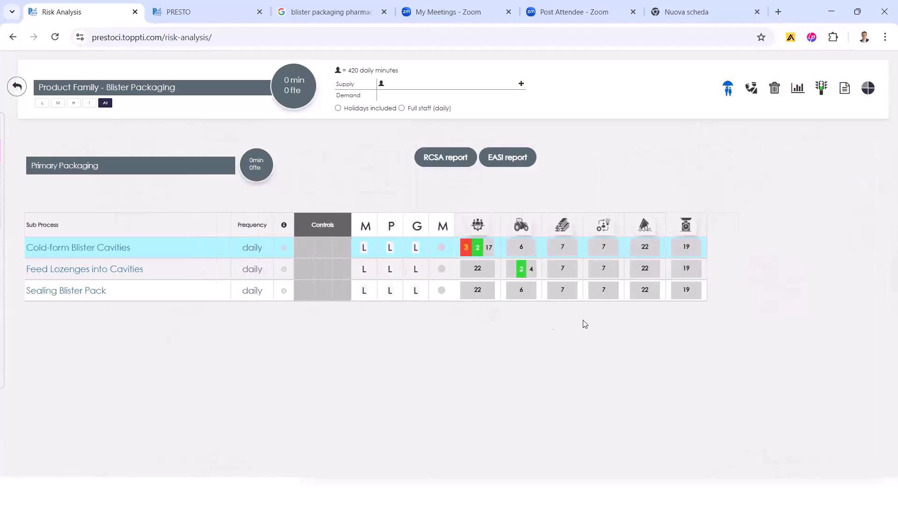
Reopen the Machinery risks of Feed Lozenges into Cavities, set Calibration Overdue or Not Documented under Calibration & Validation to Active, and close the list
{"action": "left_click", "coordinate": [602, 277]}
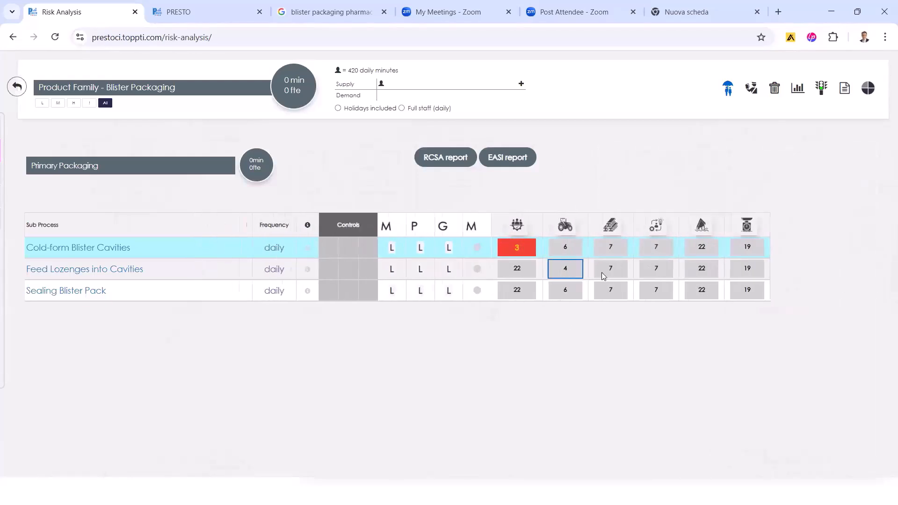
{"action": "left_click", "coordinate": [678, 199]}
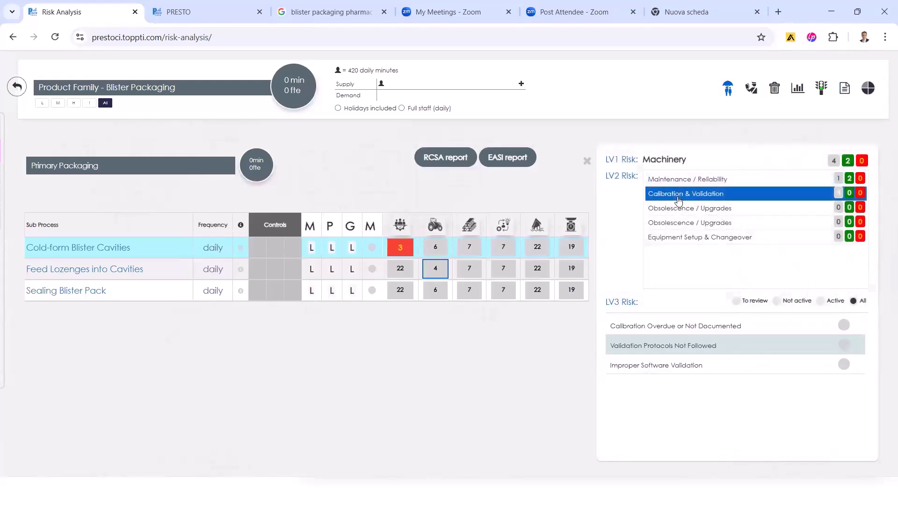
{"action": "left_click", "coordinate": [843, 326]}
{"action": "left_click", "coordinate": [551, 442]}
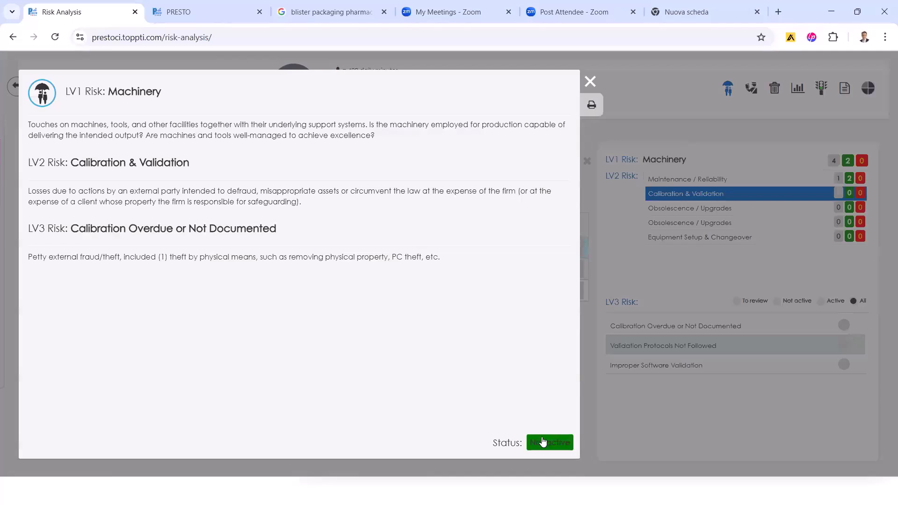
{"action": "left_click", "coordinate": [551, 442]}
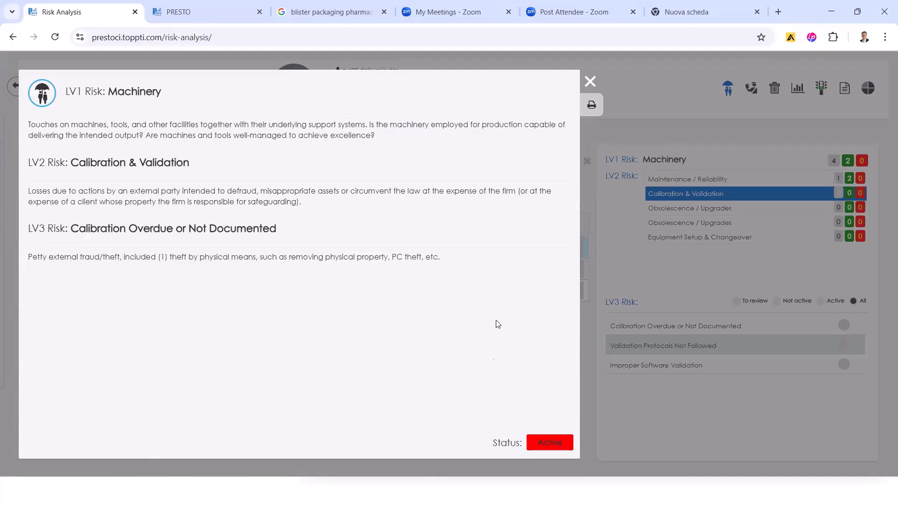
{"action": "left_click", "coordinate": [590, 82]}
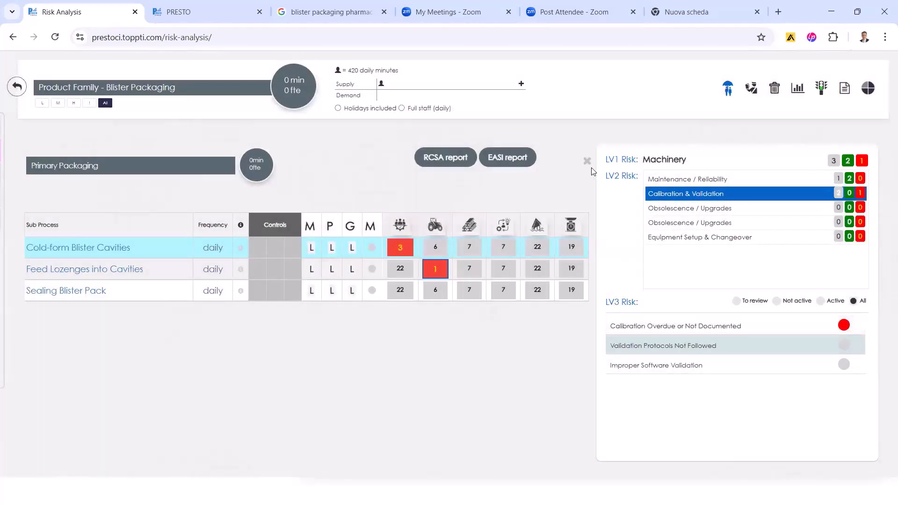
{"action": "left_click", "coordinate": [587, 161]}
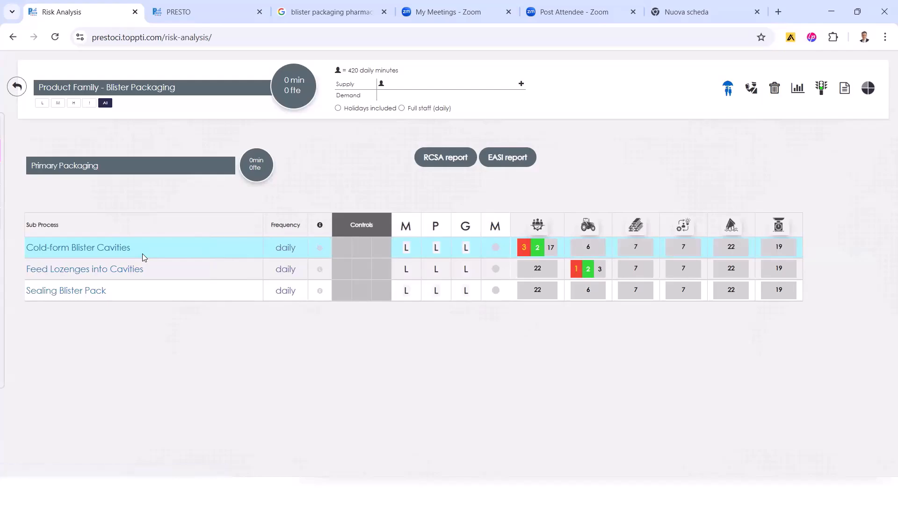
Switch to the presentation, advance to the Exercise 2 slide on assessing control strength, and return to the browser
{"action": "key", "text": "alt+Tab"}
{"action": "key", "text": "Right"}
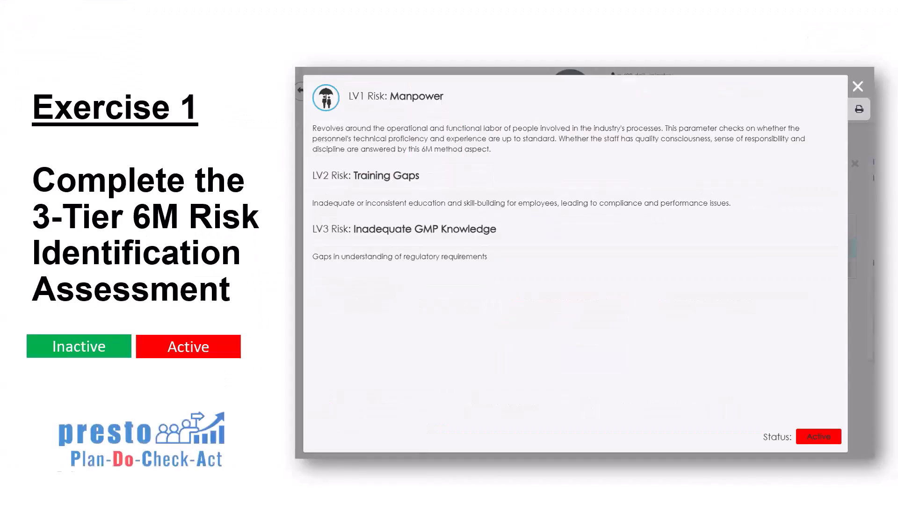
{"action": "key", "text": "Right"}
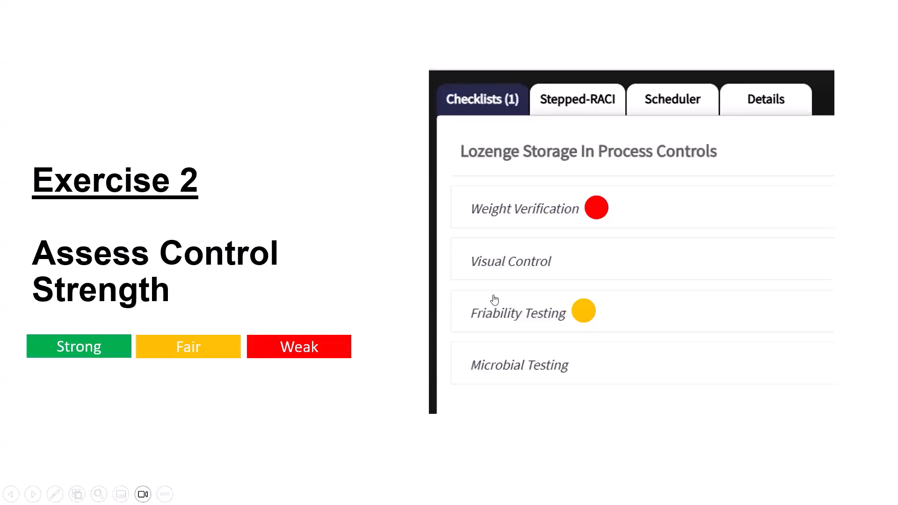
{"action": "key", "text": "alt+Tab"}
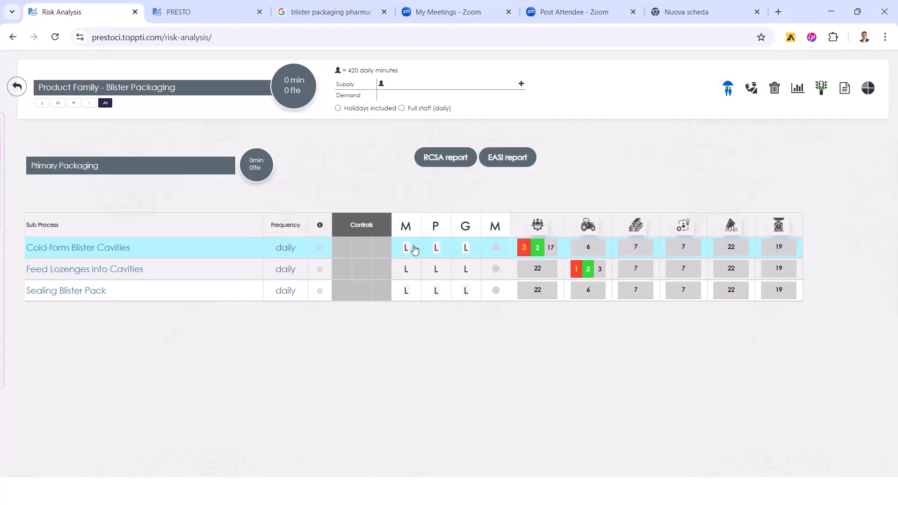
Return to the organisation overview, display the Risks dashboard for the Blister Packaging team, and briefly check its process list
{"action": "left_click", "coordinate": [19, 88]}
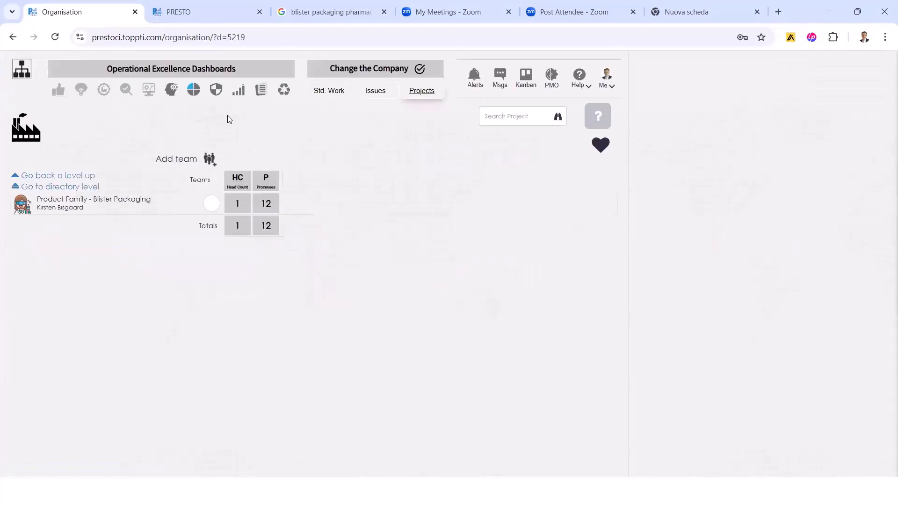
{"action": "left_click", "coordinate": [212, 100]}
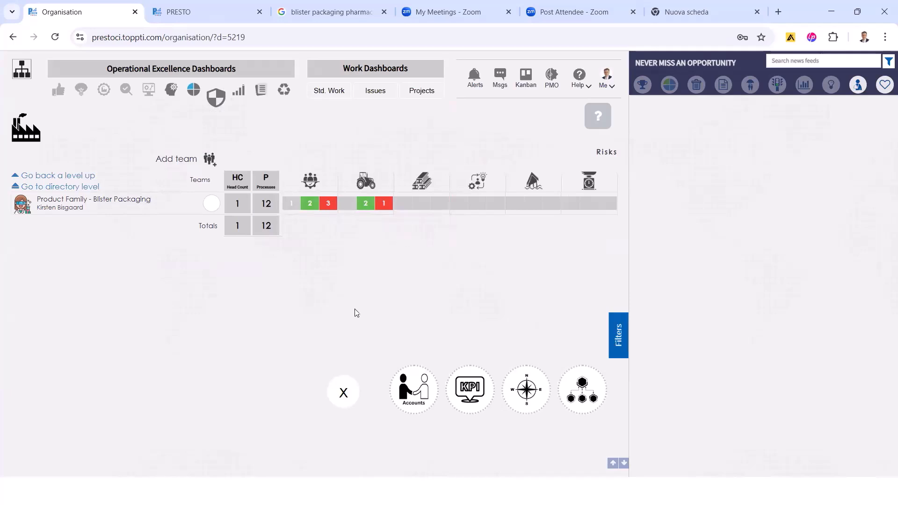
{"action": "left_click", "coordinate": [266, 205]}
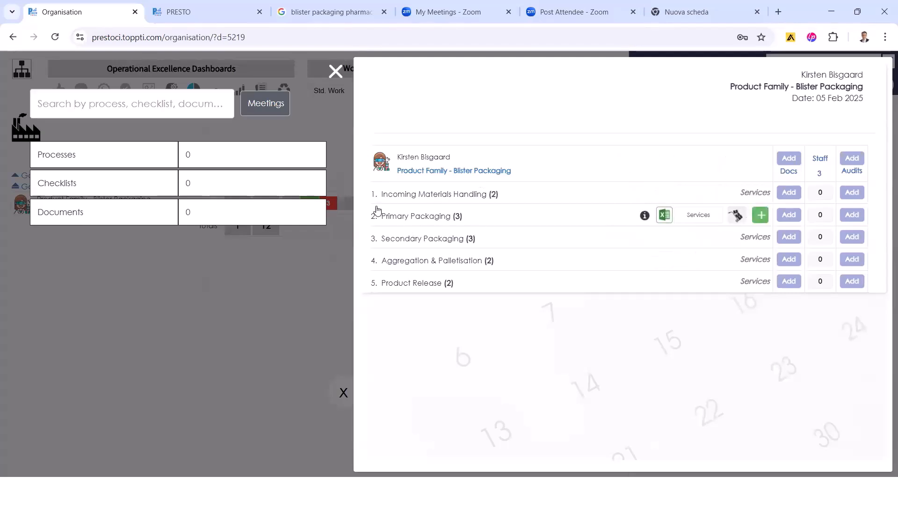
{"action": "left_click", "coordinate": [335, 71]}
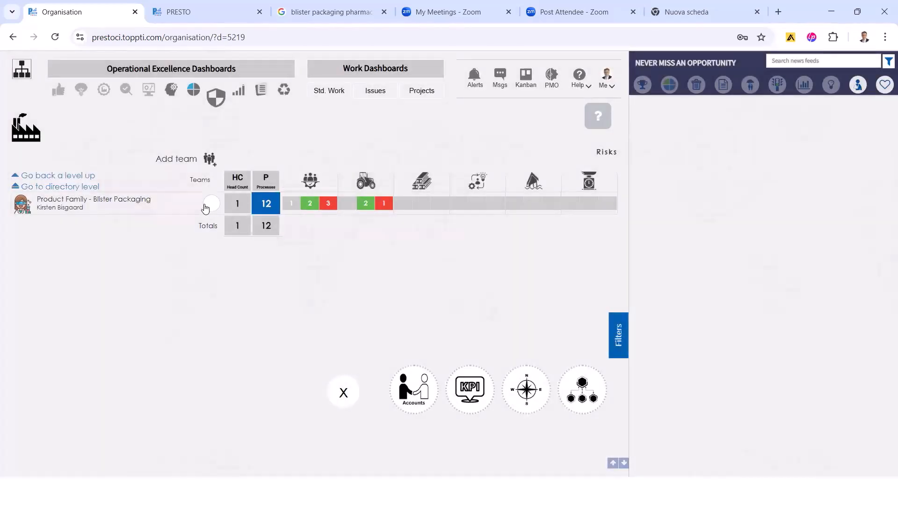
Open the team's RCSA Support Report, enlarge it, review the active Manpower and Machinery risks, and close it
{"action": "left_click", "coordinate": [209, 205]}
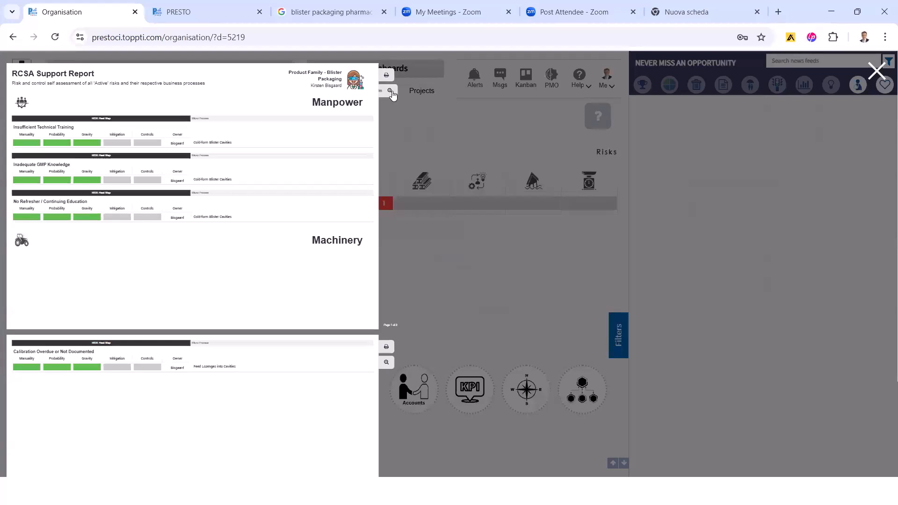
{"action": "left_click", "coordinate": [387, 91]}
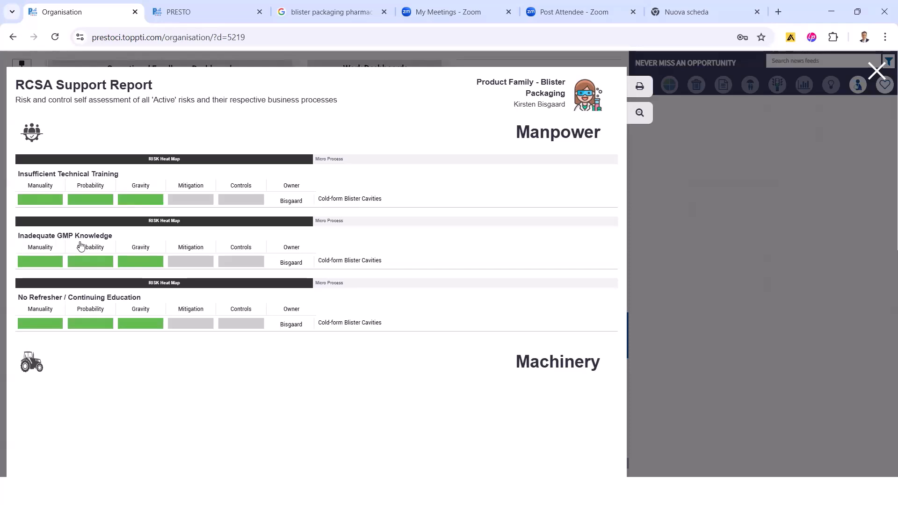
{"action": "scroll", "coordinate": [430, 257], "scroll_direction": "down", "scroll_amount": 3}
{"action": "scroll", "coordinate": [397, 261], "scroll_direction": "down", "scroll_amount": 3}
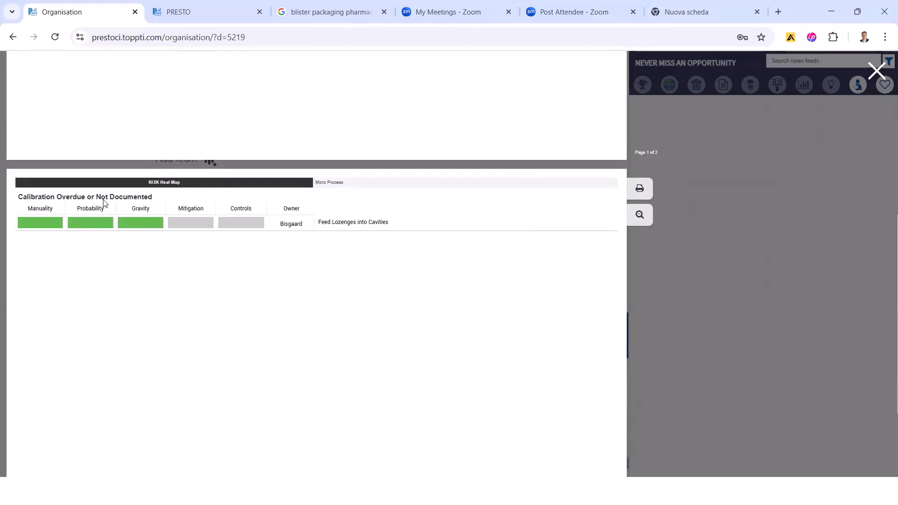
{"action": "scroll", "coordinate": [129, 206], "scroll_direction": "up", "scroll_amount": 5}
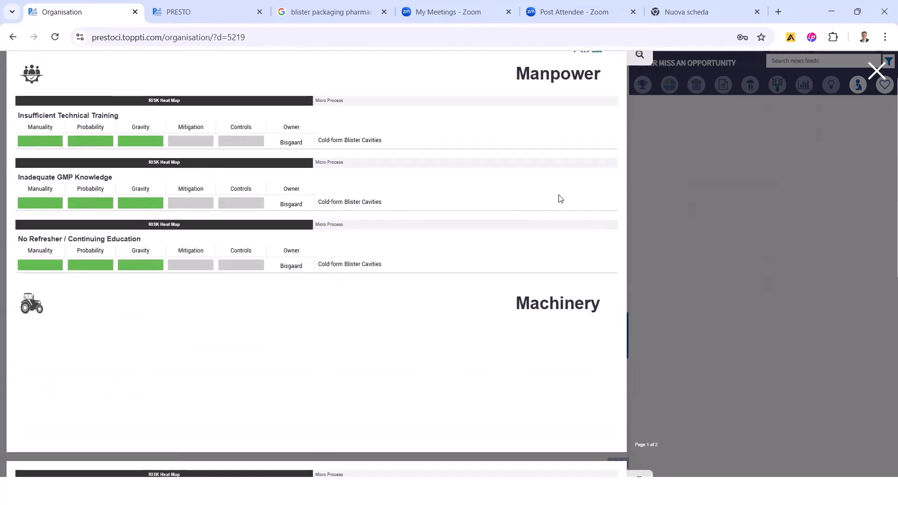
{"action": "left_click", "coordinate": [793, 125]}
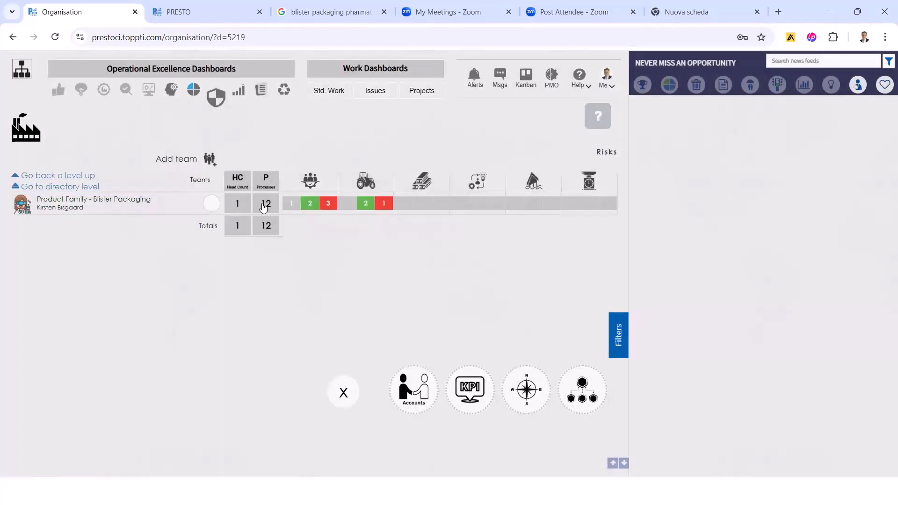
Open the Blister Packaging team's process list and expand the Incoming Materials Handling process
{"action": "left_click", "coordinate": [265, 209]}
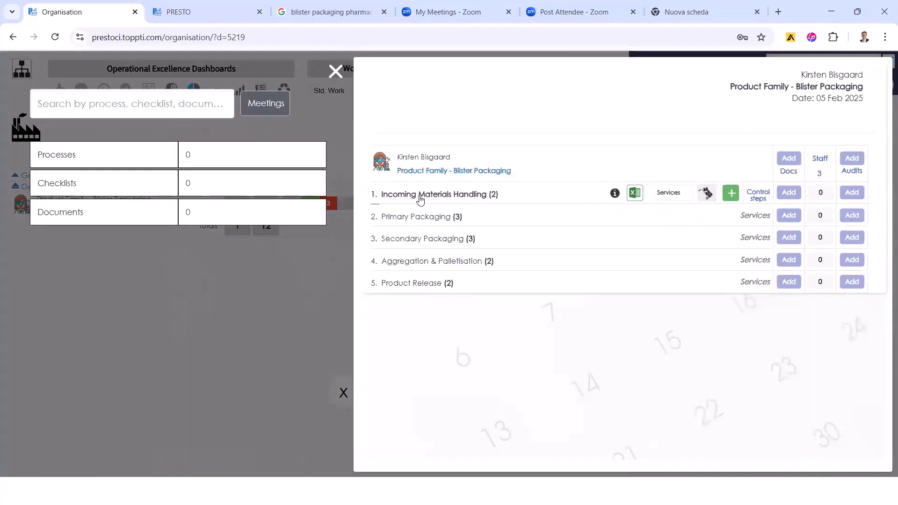
{"action": "left_click", "coordinate": [421, 200]}
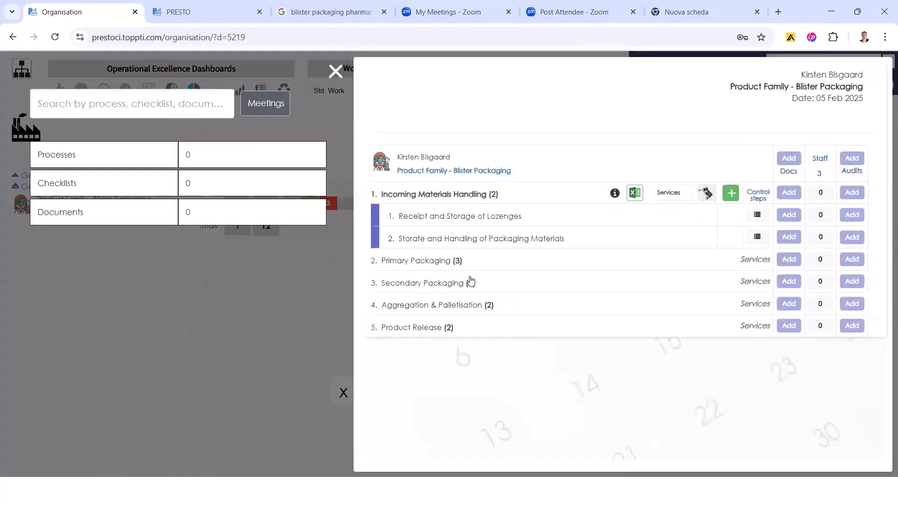
Expand the Primary Packaging process and open the control details of Cavity Depth Measurement in the Cold-form Blister Cavities checklist
{"action": "left_click", "coordinate": [442, 261]}
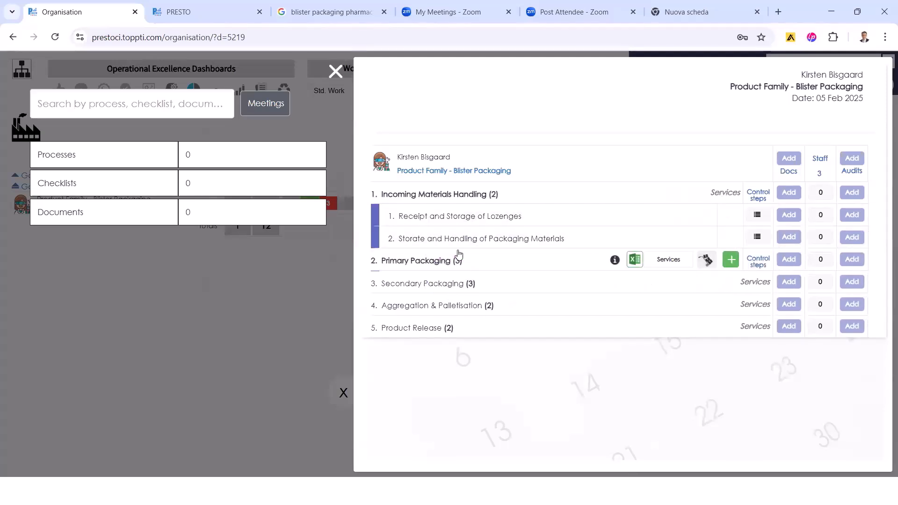
{"action": "left_click", "coordinate": [757, 281]}
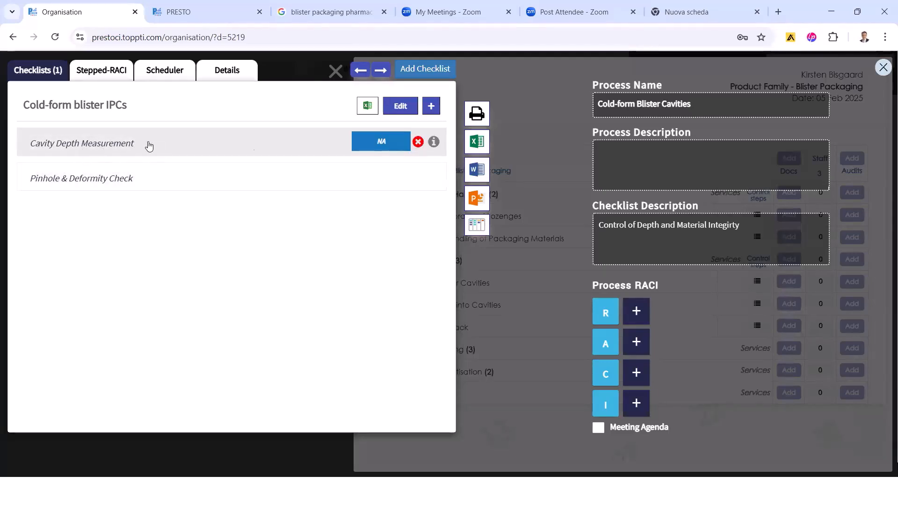
{"action": "left_click", "coordinate": [435, 142]}
{"action": "left_click", "coordinate": [461, 75]}
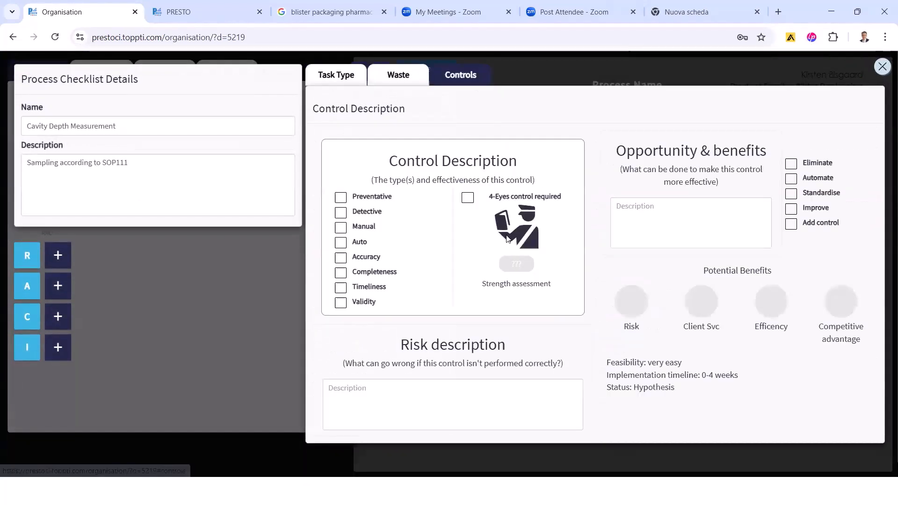
Classify the Cavity Depth Measurement control as Detective and Completeness, rate its strength Good, and close its details
{"action": "left_click", "coordinate": [341, 213]}
{"action": "left_click", "coordinate": [341, 274]}
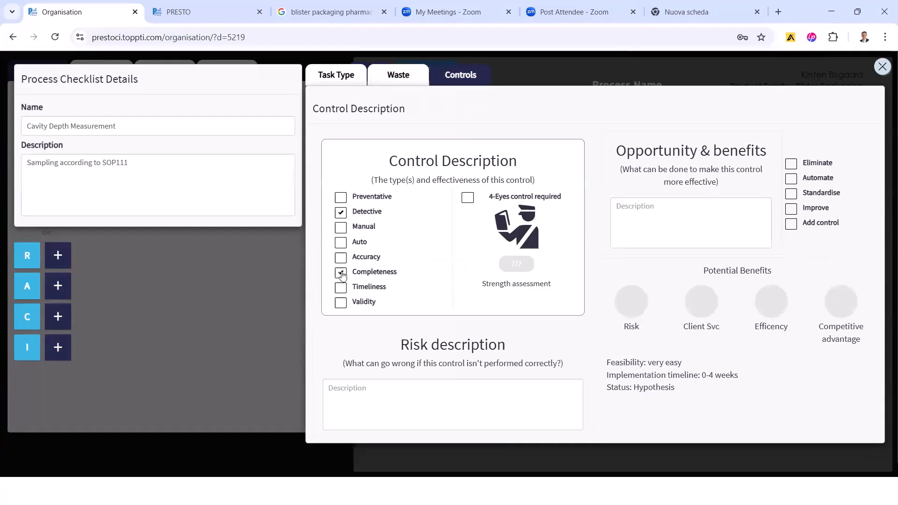
{"action": "left_click", "coordinate": [520, 270]}
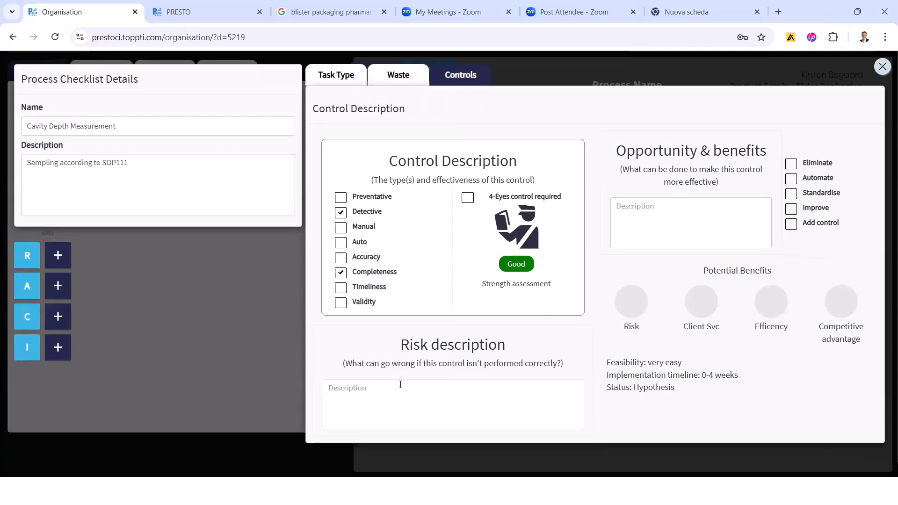
{"action": "left_click", "coordinate": [882, 68]}
Review the control details of Pinhole & Deformity Check and Cavity Depth Measurement, closing each one
{"action": "mouse_move", "coordinate": [236, 168]}
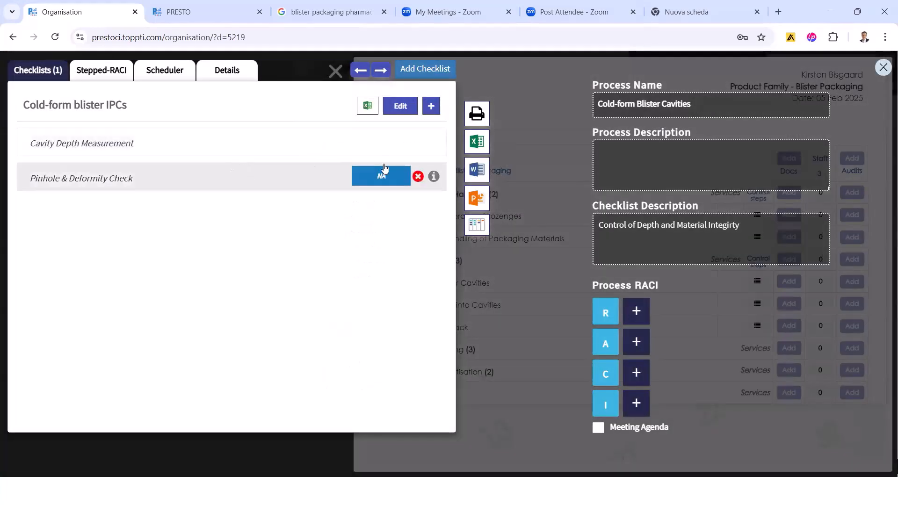
{"action": "left_click", "coordinate": [433, 178]}
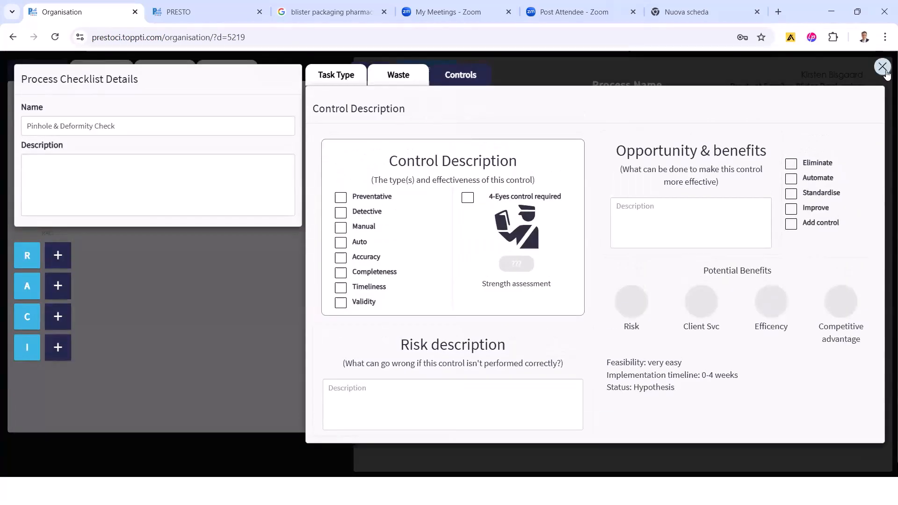
{"action": "left_click", "coordinate": [882, 67]}
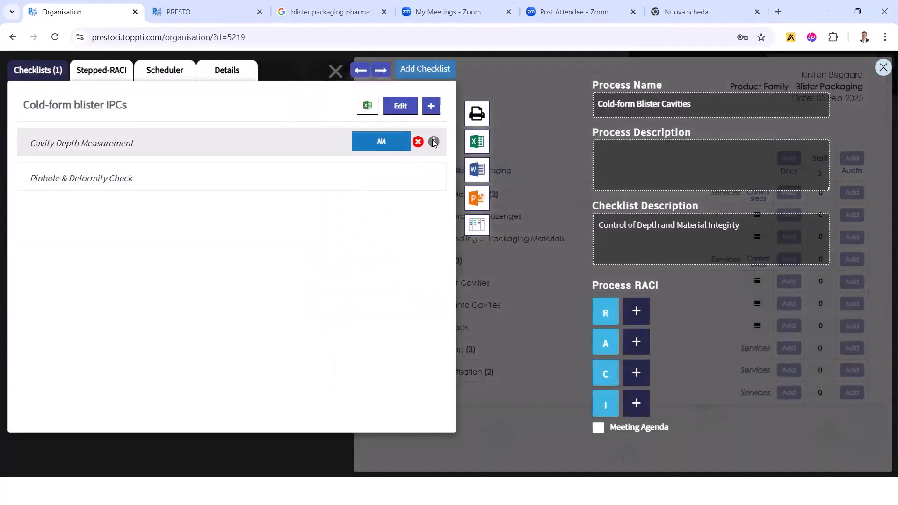
{"action": "left_click", "coordinate": [434, 141]}
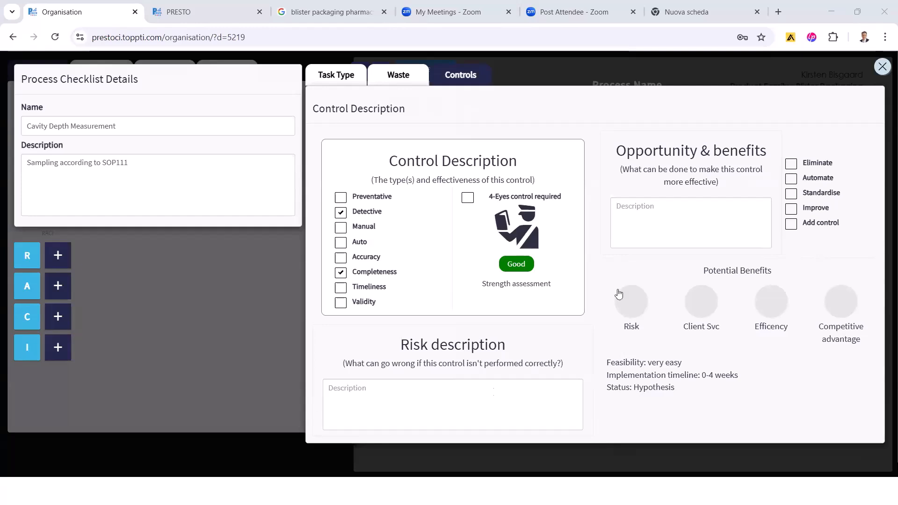
{"action": "left_click", "coordinate": [881, 68]}
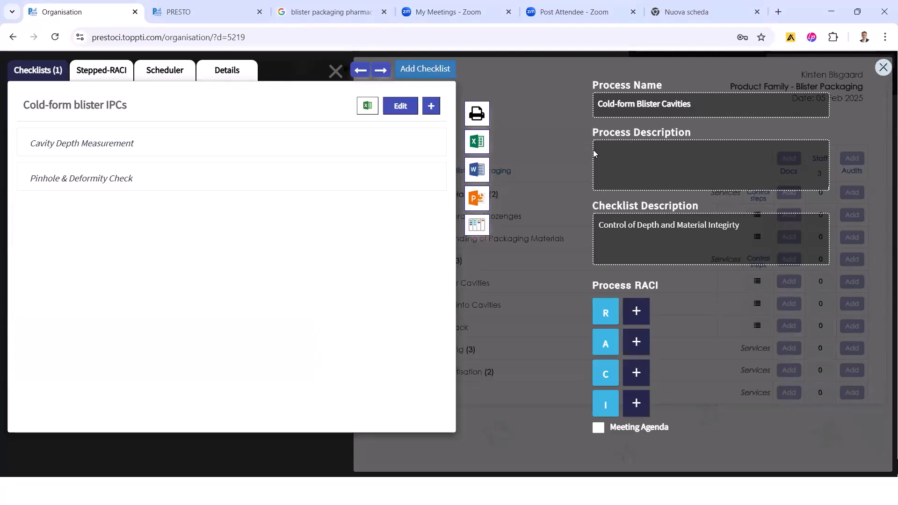
Rate the Pinhole & Deformity Check control's strength Poor, classify it as Detective and Timeliness, and close the checklist
{"action": "mouse_move", "coordinate": [435, 178]}
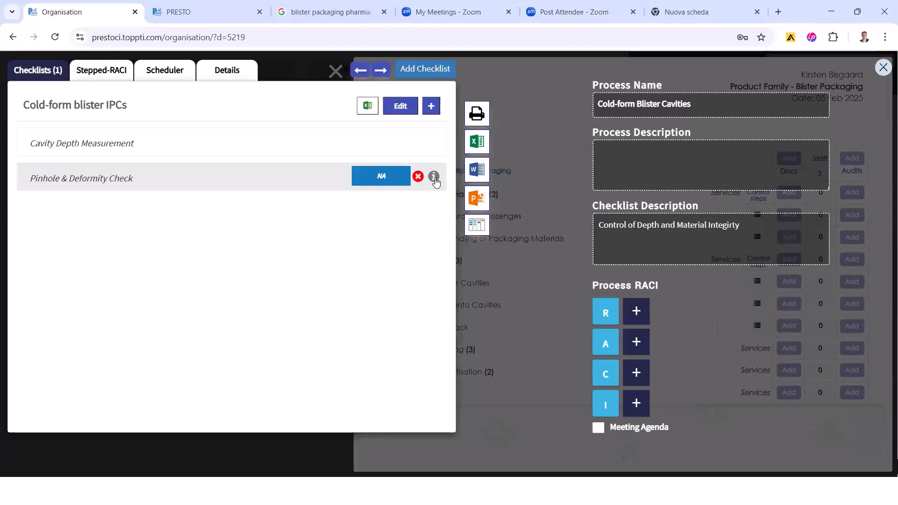
{"action": "left_click", "coordinate": [434, 177]}
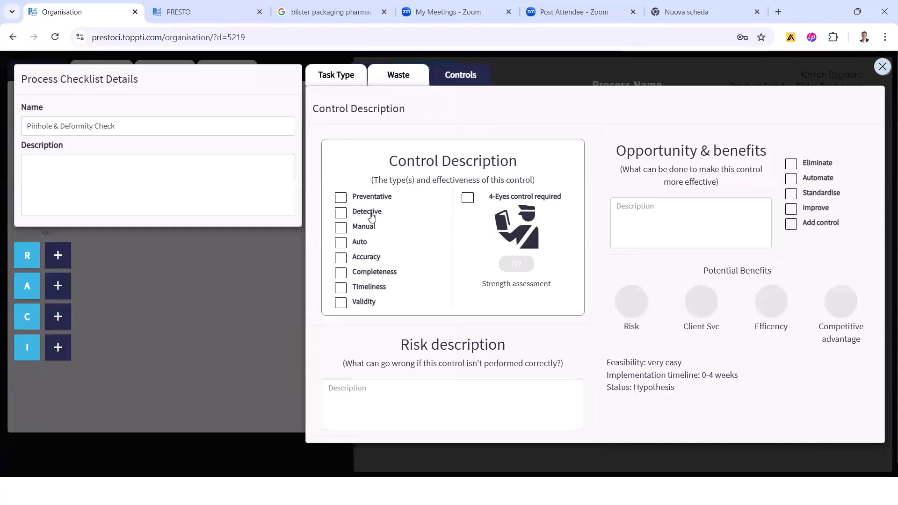
{"action": "left_click", "coordinate": [517, 264]}
{"action": "left_click", "coordinate": [526, 269]}
{"action": "left_click", "coordinate": [526, 269]}
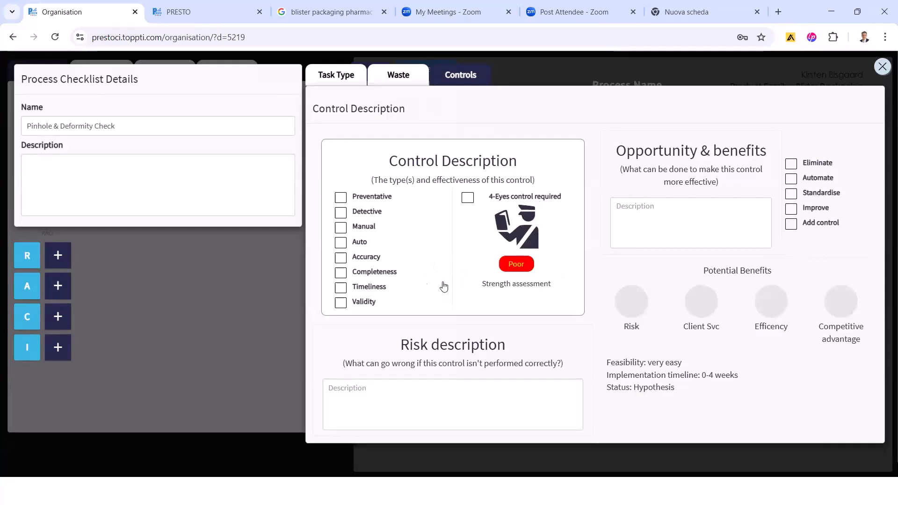
{"action": "left_click", "coordinate": [341, 212]}
{"action": "left_click", "coordinate": [338, 289]}
{"action": "left_click", "coordinate": [883, 69]}
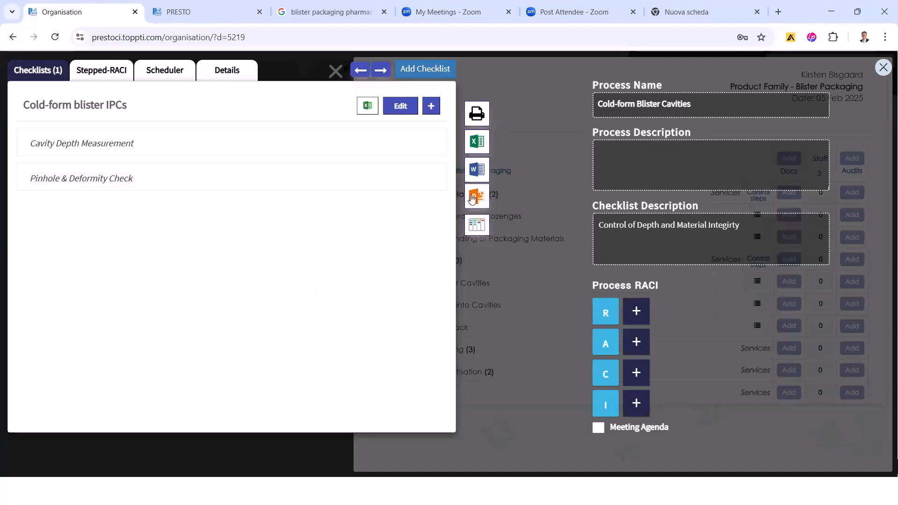
{"action": "left_click", "coordinate": [882, 68]}
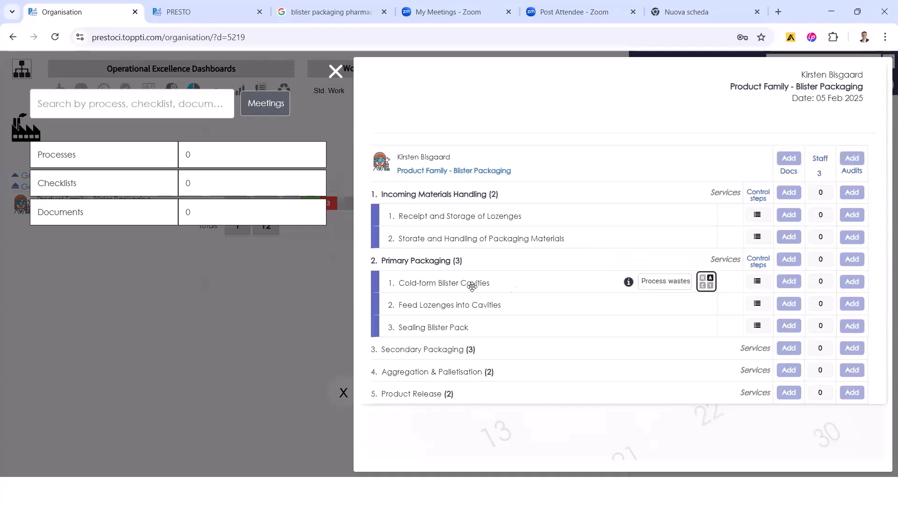
Start a new document for Cold-form Blister Cavities with type Internal, group 2. Procedures, sub group Internal SOPs and format MS Word
{"action": "left_click", "coordinate": [787, 283]}
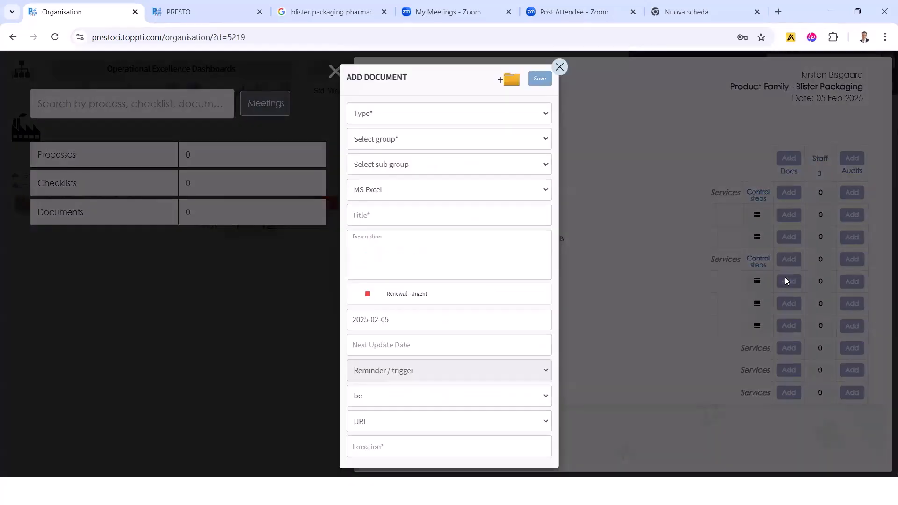
{"action": "left_click", "coordinate": [369, 115]}
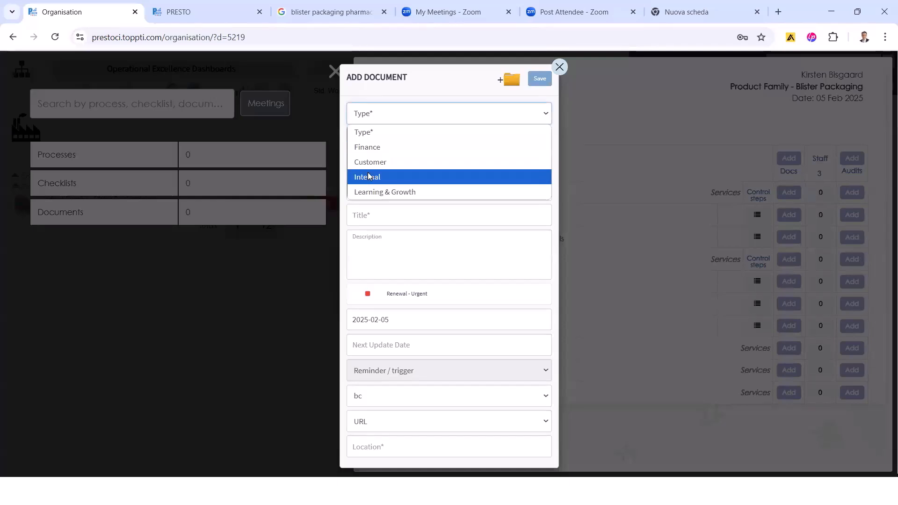
{"action": "left_click", "coordinate": [369, 177]}
{"action": "left_click", "coordinate": [391, 140]}
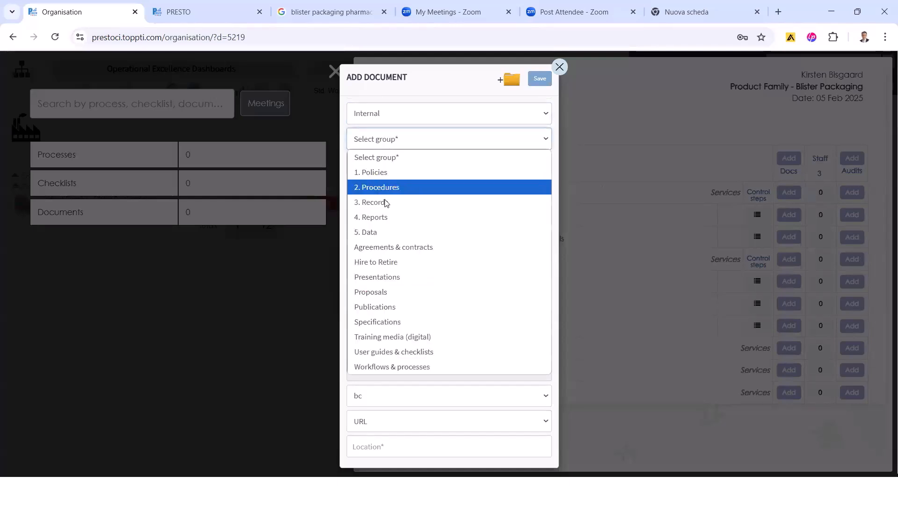
{"action": "left_click", "coordinate": [385, 188]}
{"action": "left_click", "coordinate": [390, 168]}
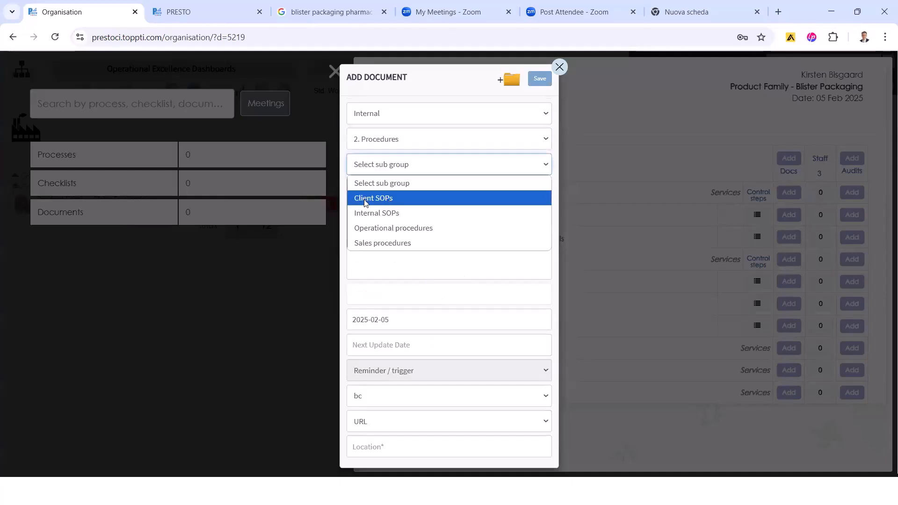
{"action": "left_click", "coordinate": [379, 213]}
{"action": "left_click", "coordinate": [385, 189]}
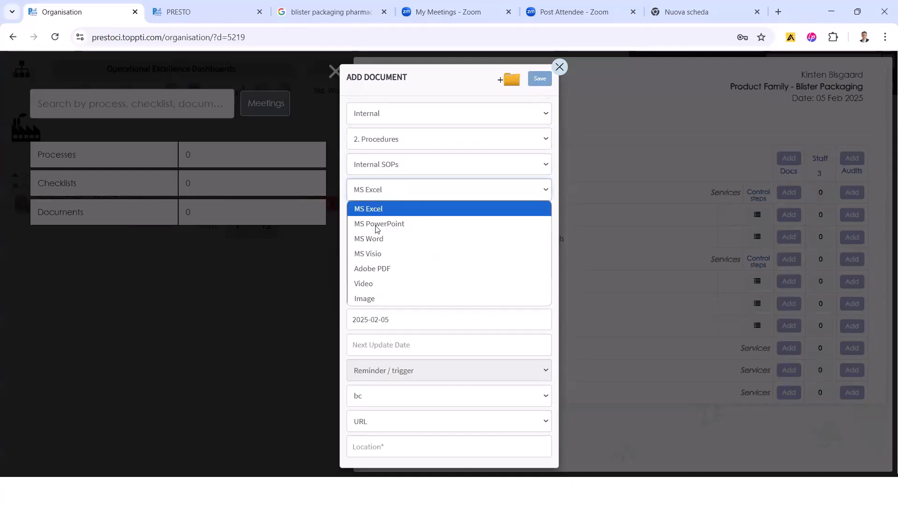
{"action": "left_click", "coordinate": [390, 224]}
{"action": "left_click", "coordinate": [390, 199]}
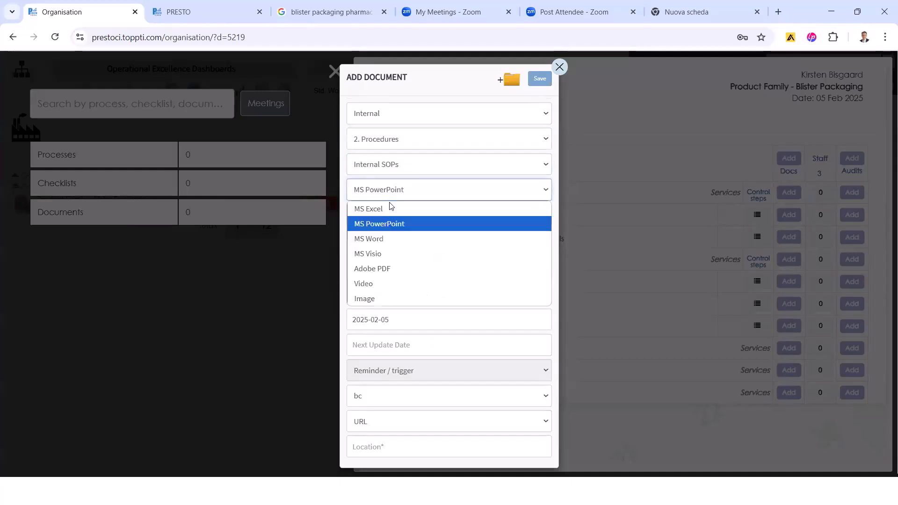
{"action": "left_click", "coordinate": [376, 239]}
Set the document's status to Missing, title it "SOP for whitewashing", and save it
{"action": "left_click", "coordinate": [413, 217]}
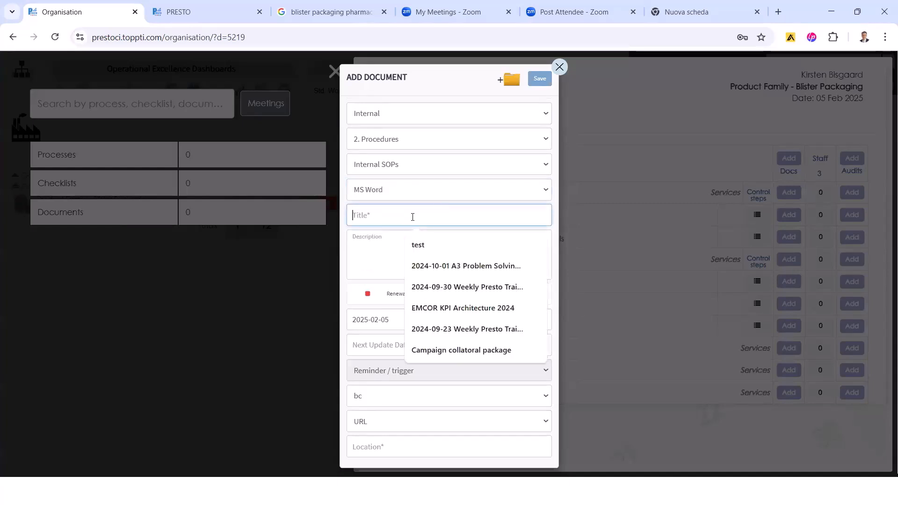
{"action": "left_click", "coordinate": [376, 297]}
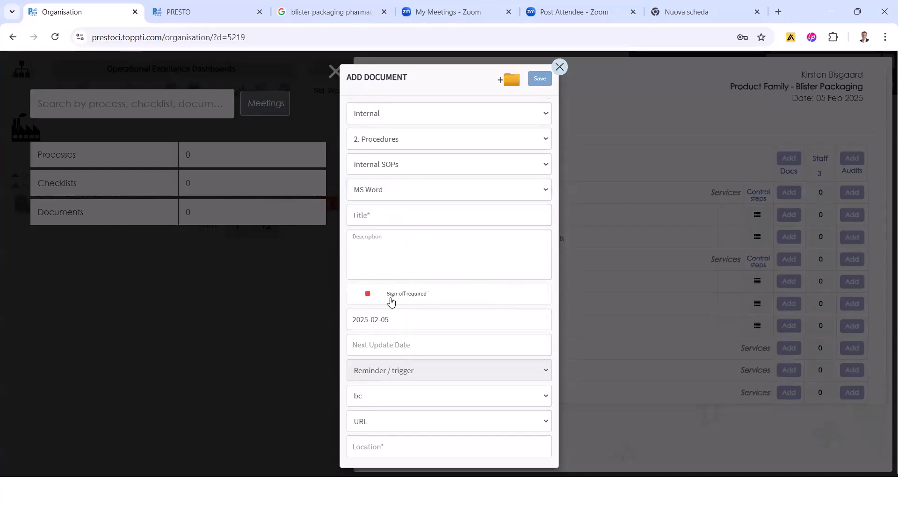
{"action": "left_click", "coordinate": [405, 299]}
{"action": "left_click", "coordinate": [405, 300]}
{"action": "left_click", "coordinate": [404, 300]}
{"action": "left_click", "coordinate": [404, 301]}
{"action": "left_click", "coordinate": [404, 302]}
{"action": "left_click", "coordinate": [411, 300]}
{"action": "left_click", "coordinate": [409, 211]}
{"action": "type", "text": "SO"}
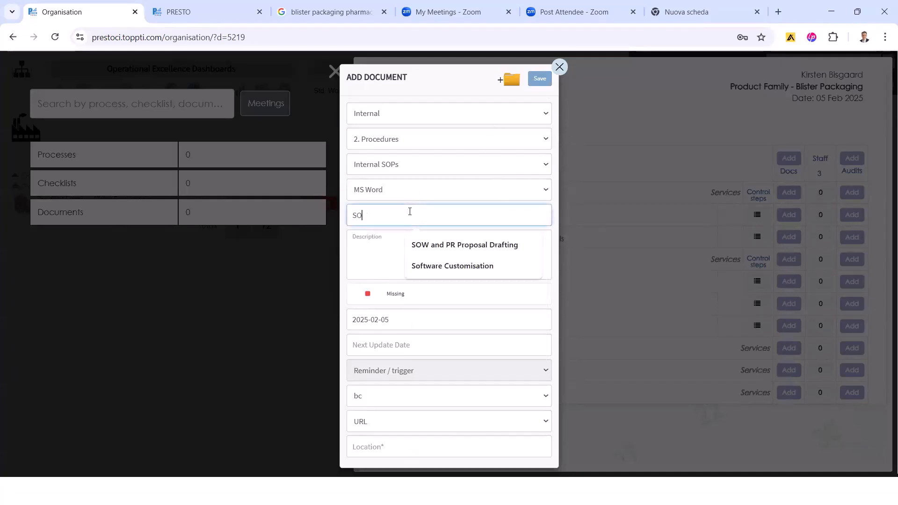
{"action": "type", "text": "P for whitewa"}
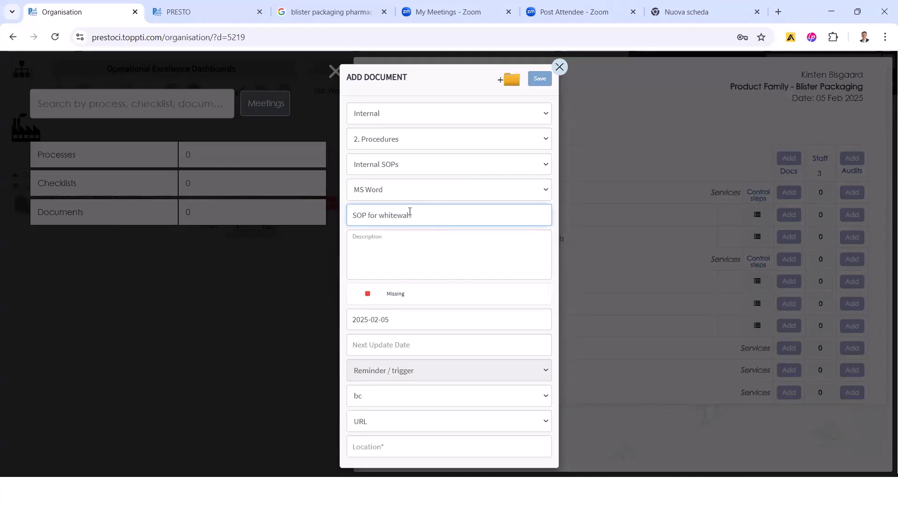
{"action": "type", "text": "shing"}
{"action": "left_click", "coordinate": [541, 79]}
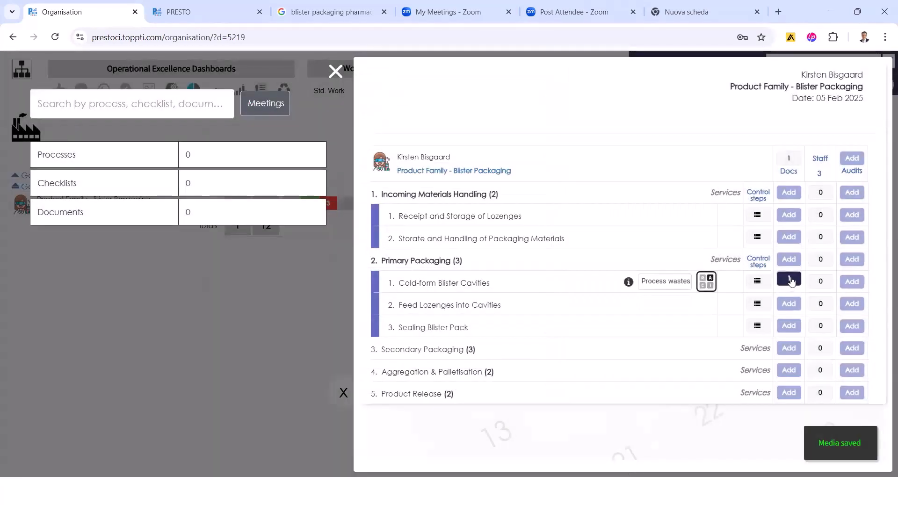
Check the document list of Cold-form Blister Cavities, and close it along with the team's process list
{"action": "left_click", "coordinate": [789, 279]}
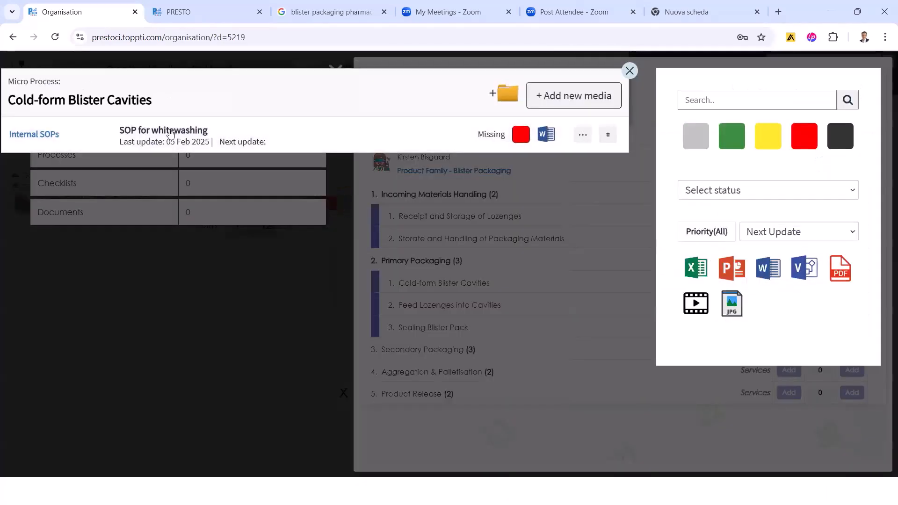
{"action": "left_click", "coordinate": [629, 70]}
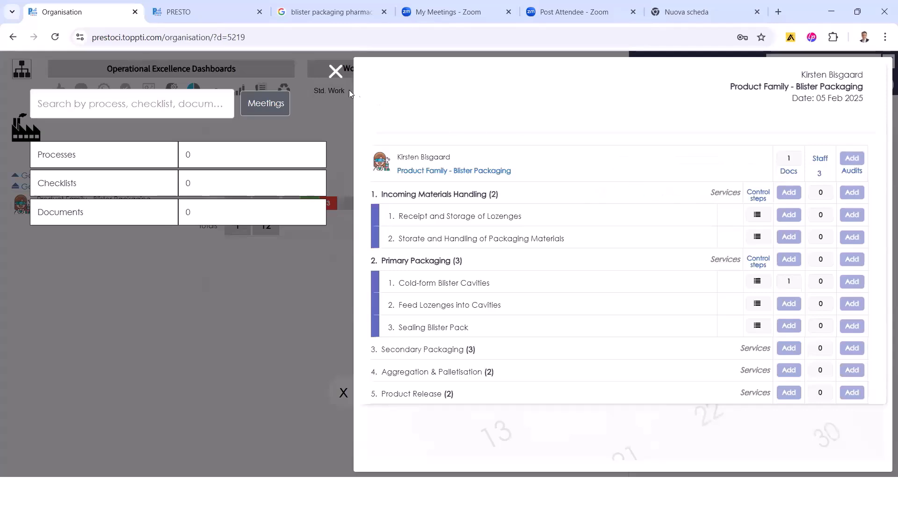
{"action": "left_click", "coordinate": [336, 70]}
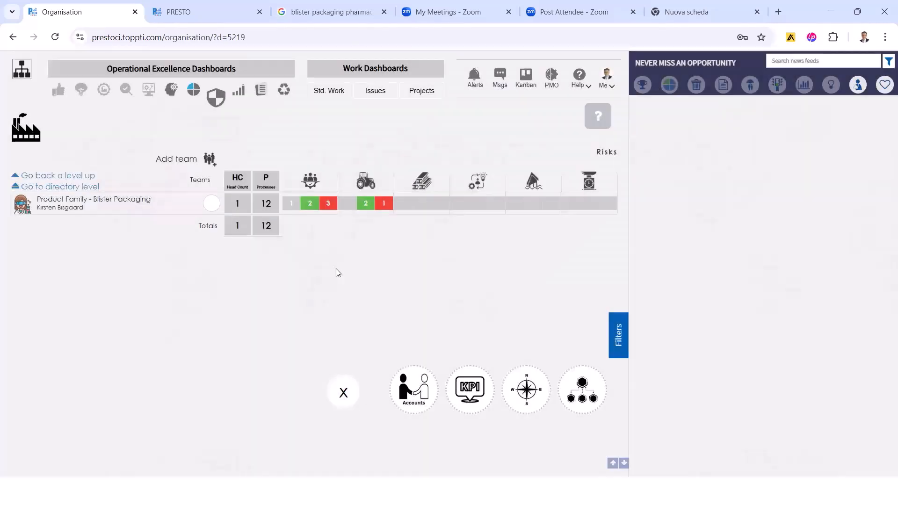
Switch to the presentation and advance from the Exercise 2 slide to the Exercise 3 slide on completing the RCSA
{"action": "key", "text": "alt+Tab"}
{"action": "key", "text": "alt+Tab"}
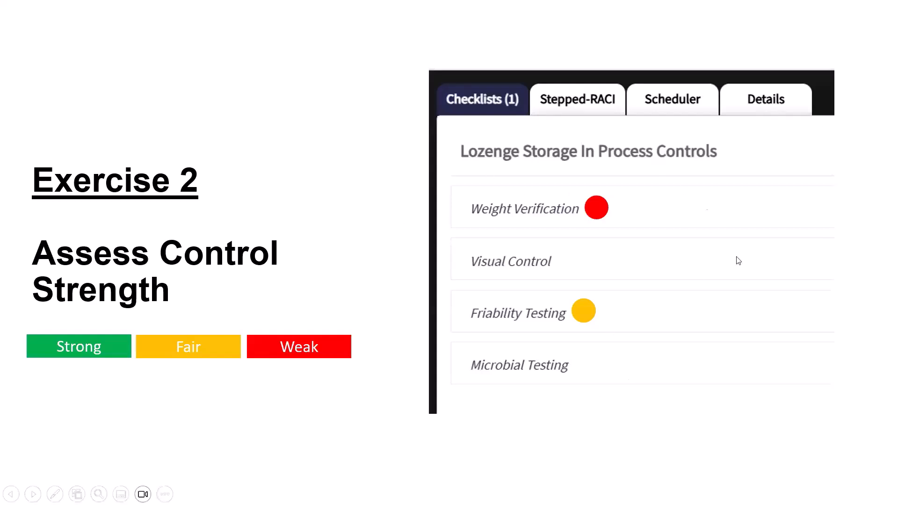
{"action": "left_click", "coordinate": [600, 290]}
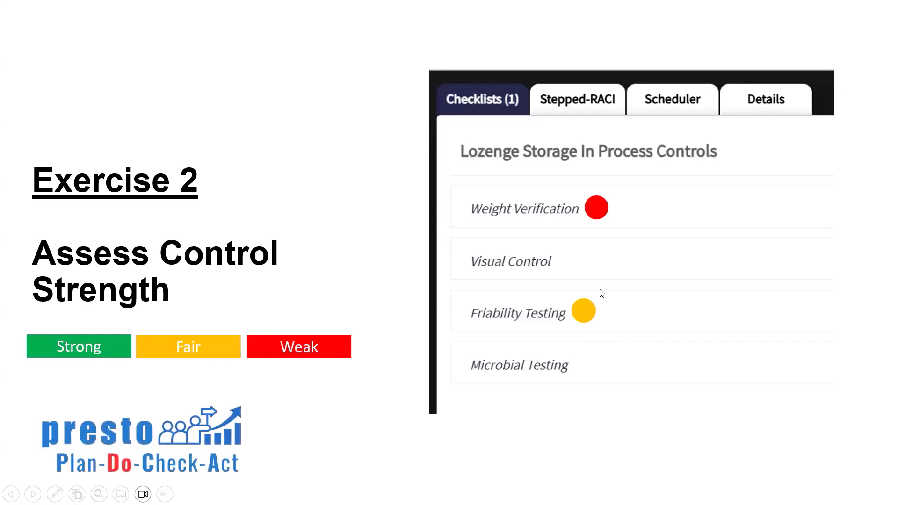
{"action": "left_click", "coordinate": [600, 290]}
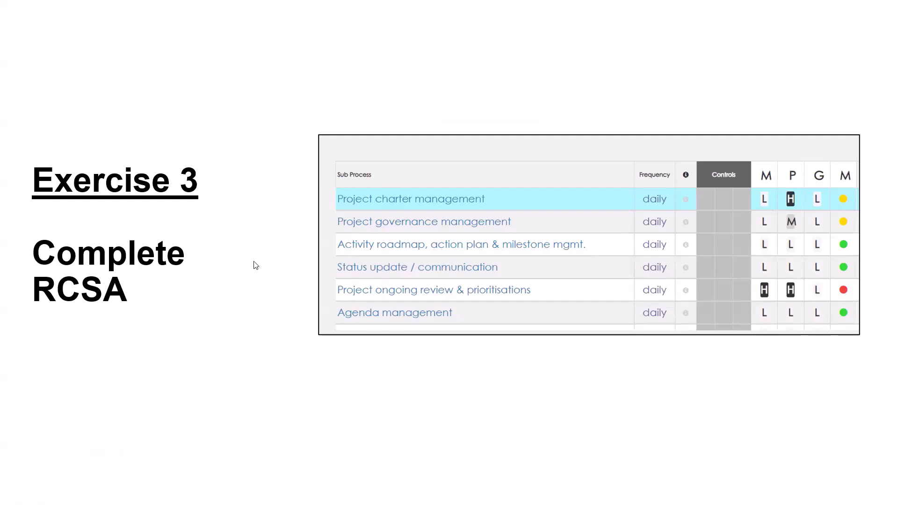
Return to the browser and open the Process Heat Maps of the Blister Packaging team
{"action": "key", "text": "alt+Tab"}
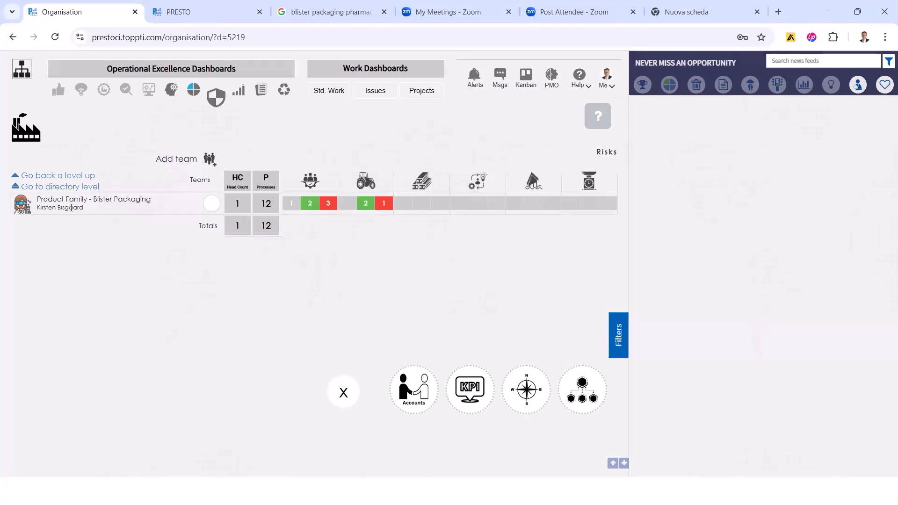
{"action": "left_click", "coordinate": [21, 207]}
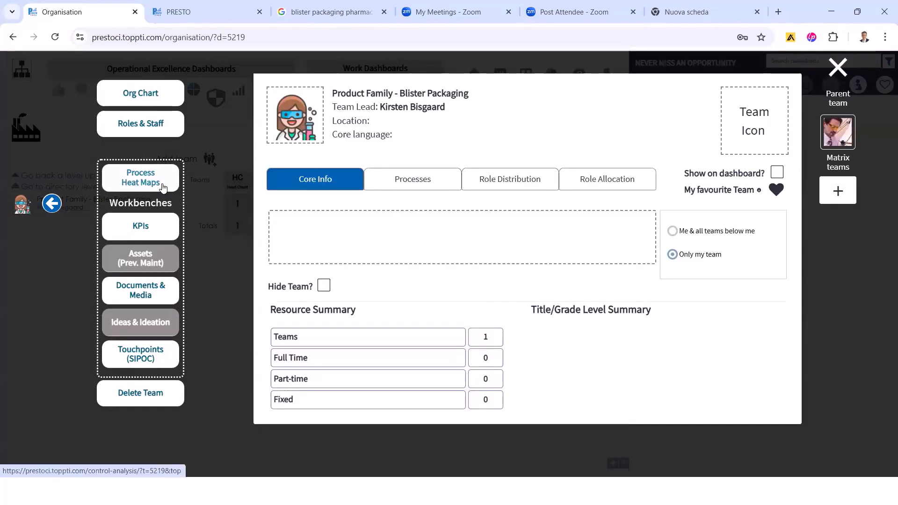
{"action": "left_click", "coordinate": [163, 188]}
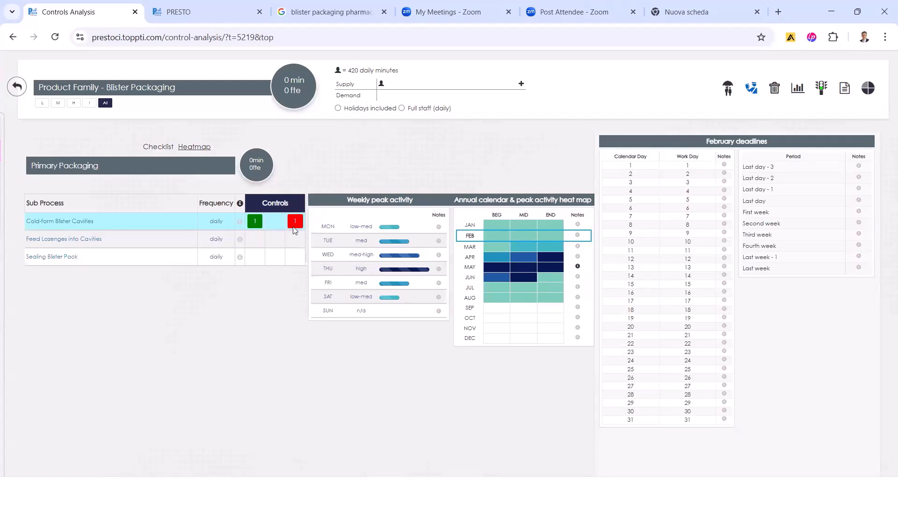
In the team's RCSA report, rate No Refresher / Continuing Education as Semi-annual frequency, 0$ - 10.000$ financial impact and 10.001$ - 30.000$ 10-year worst
{"action": "left_click", "coordinate": [727, 91]}
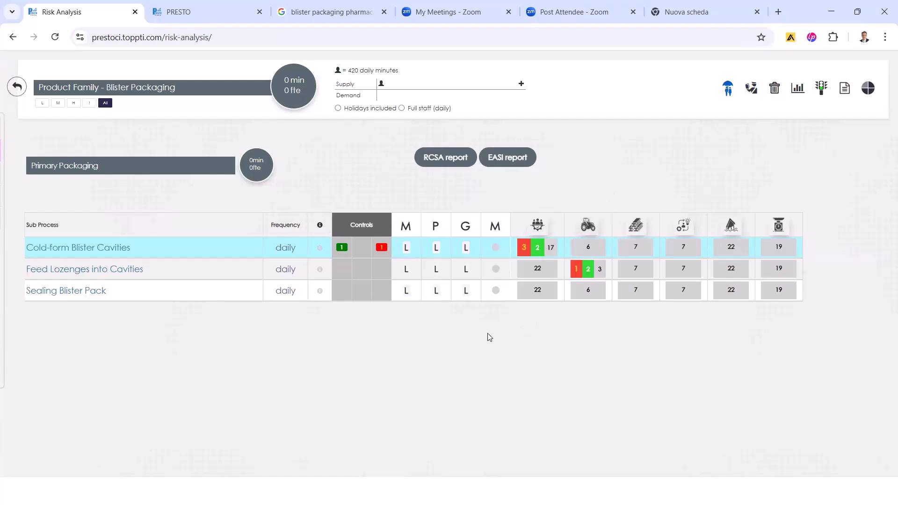
{"action": "left_click", "coordinate": [444, 160]}
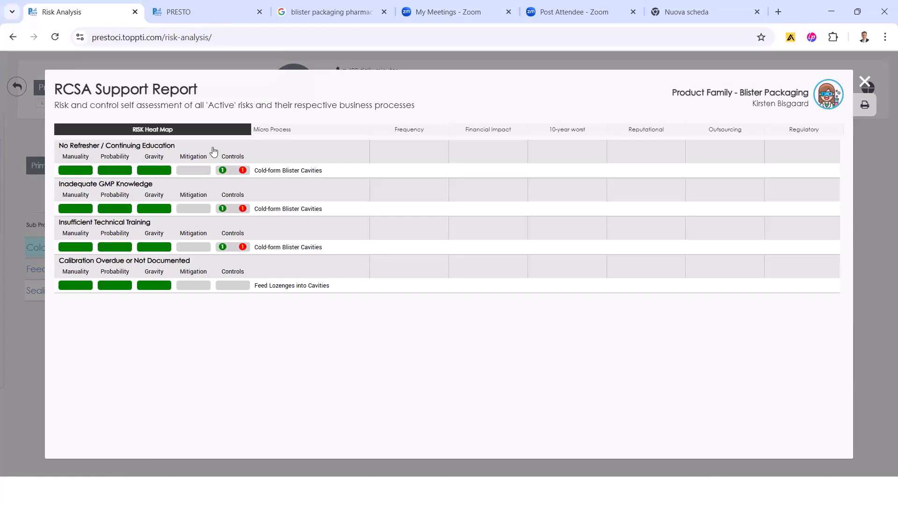
{"action": "left_click", "coordinate": [406, 156]}
{"action": "left_click", "coordinate": [412, 156]}
{"action": "left_click", "coordinate": [491, 156]}
{"action": "left_click", "coordinate": [571, 157]}
{"action": "left_click", "coordinate": [570, 157]}
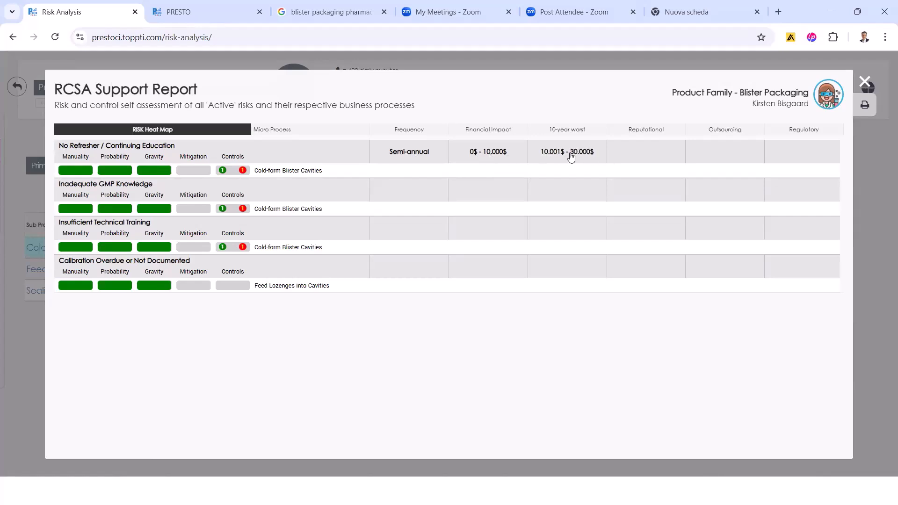
Set the Reputational rating of No Refresher / Continuing Education to High, Outsourcing to Low and Regulatory to Med
{"action": "left_click", "coordinate": [649, 158]}
{"action": "left_click", "coordinate": [721, 156]}
{"action": "left_click", "coordinate": [804, 153]}
{"action": "left_click", "coordinate": [804, 153]}
Rate Inadequate GMP Knowledge with Quarterly frequency, 0$ - 10.000$ financial impact and 0$ - 10.000$ 10-year worst, and close the report
{"action": "left_click", "coordinate": [408, 192]}
{"action": "left_click", "coordinate": [471, 195]}
{"action": "left_click", "coordinate": [560, 195]}
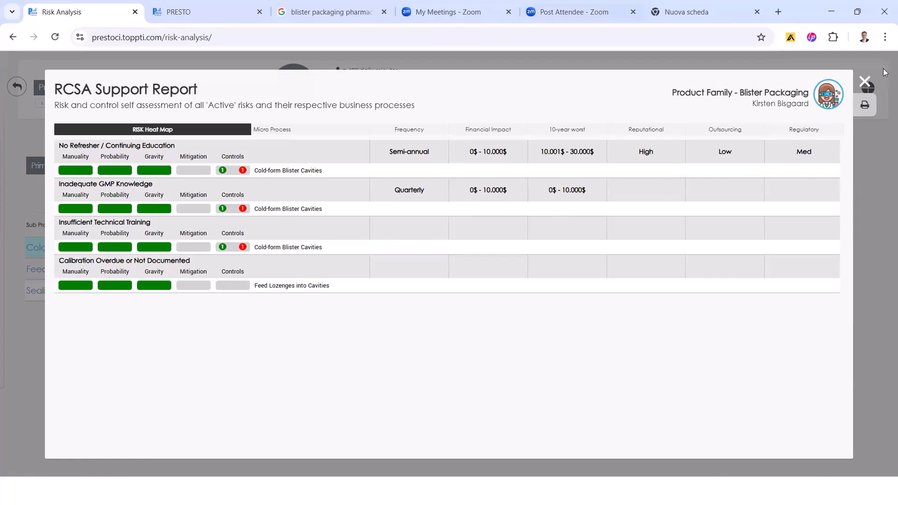
{"action": "left_click", "coordinate": [864, 81]}
Check the Exercise 4 slide on frequency and impact analysis and the Exercise 3 slide in the presentation, and return to the browser
{"action": "key", "text": "alt+Tab"}
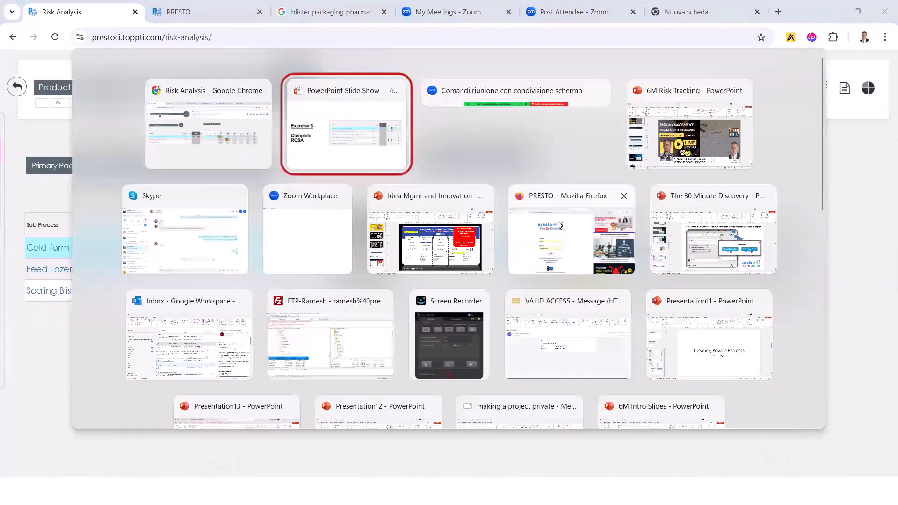
{"action": "key", "text": "Right"}
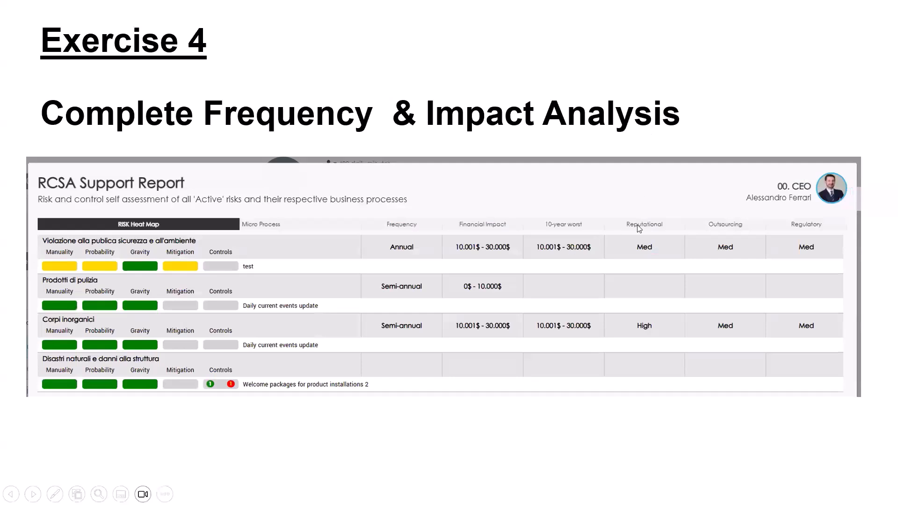
{"action": "key", "text": "alt+Tab"}
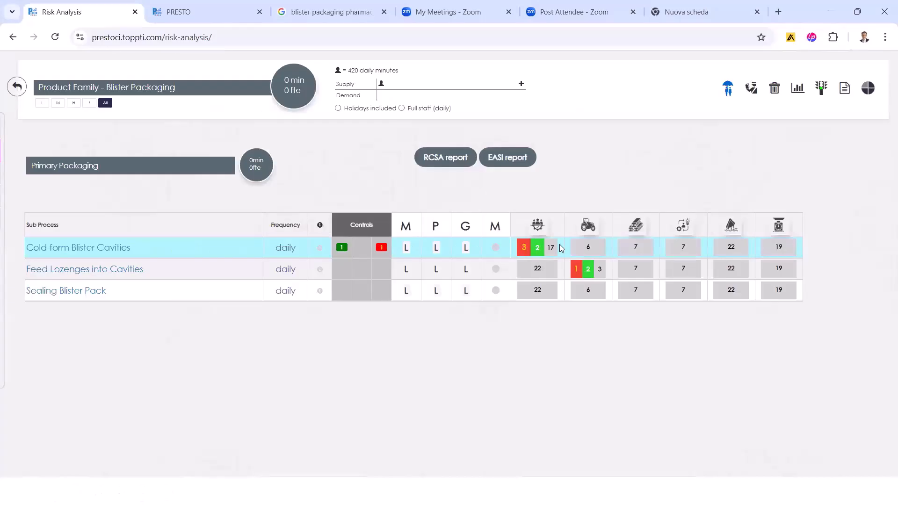
{"action": "key", "text": "alt+Tab"}
{"action": "key", "text": "Left"}
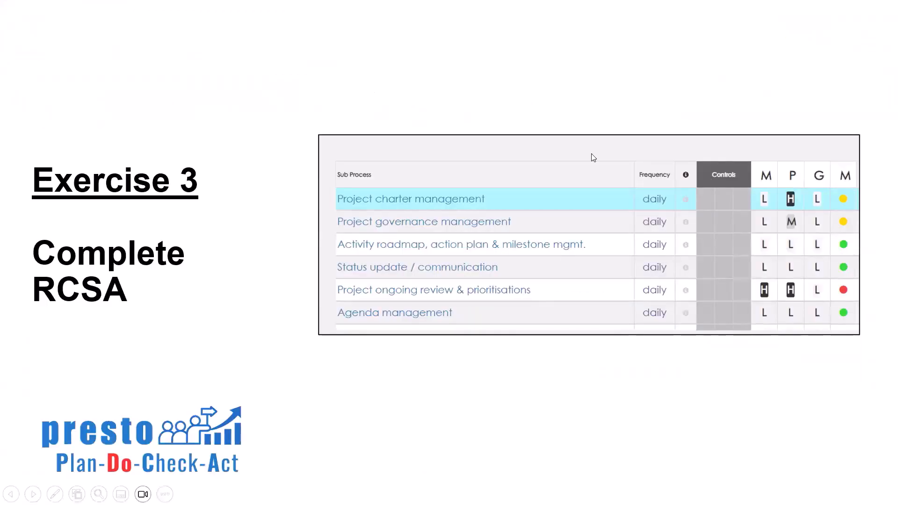
{"action": "key", "text": "alt+Tab"}
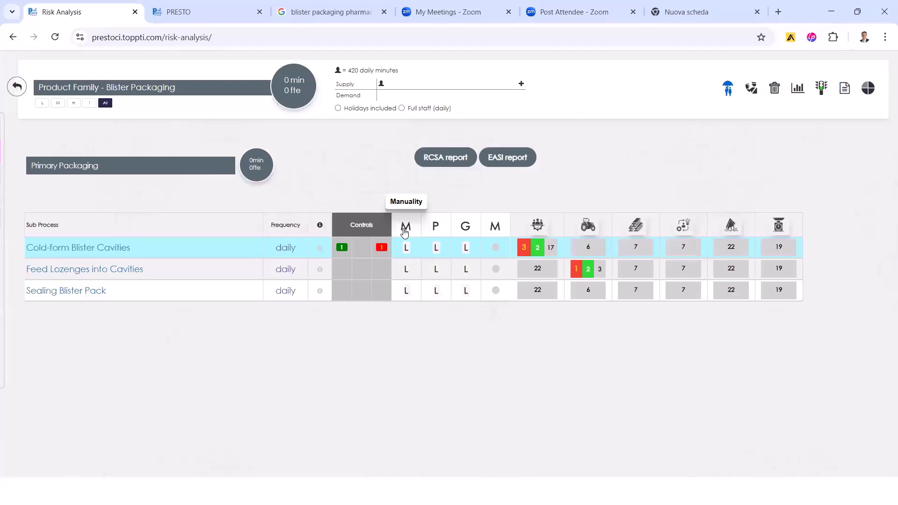
Rate Cold-form Blister Cavities with Manuality M, Probability M, Gravity H and a red Mitigation status
{"action": "left_click", "coordinate": [406, 247]}
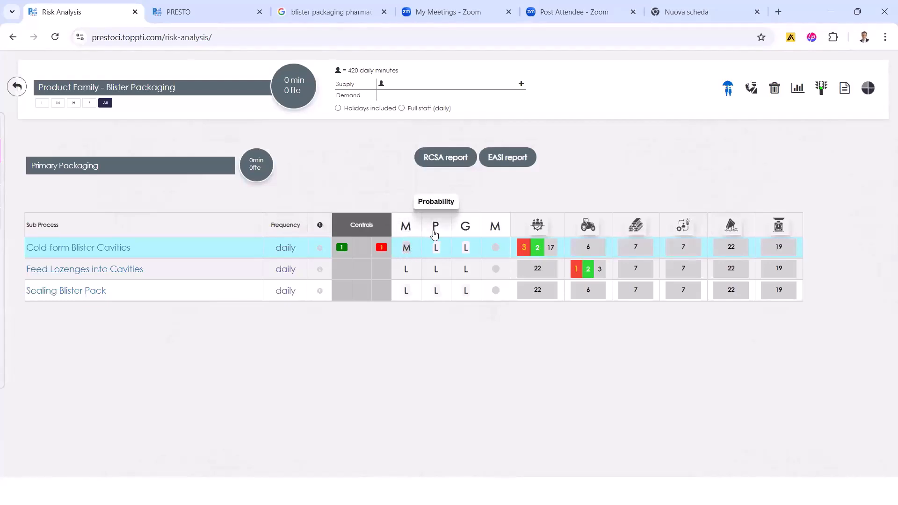
{"action": "left_click", "coordinate": [436, 248]}
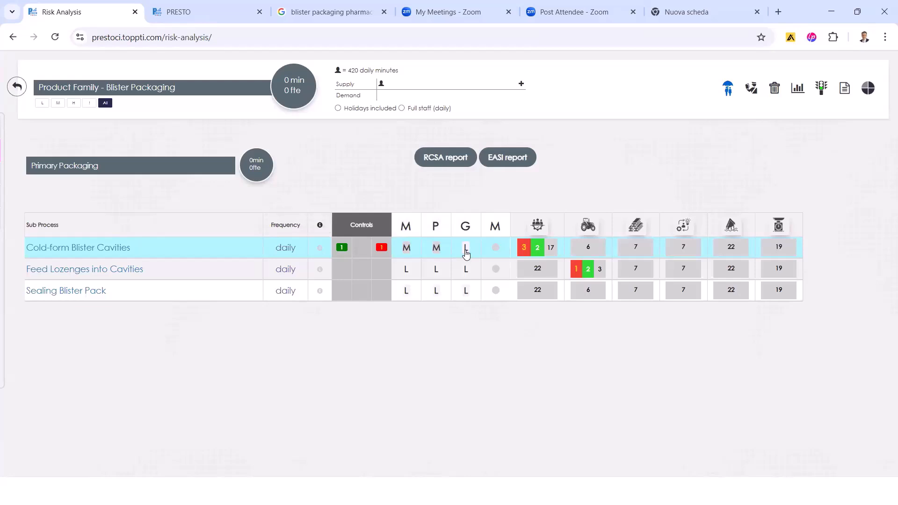
{"action": "left_click", "coordinate": [466, 253]}
{"action": "left_click", "coordinate": [466, 253]}
{"action": "left_click", "coordinate": [496, 249]}
{"action": "left_click", "coordinate": [497, 249]}
Rate Feed Lozenges into Cavities with a green Mitigation status, Gravity M and Probability M
{"action": "left_click", "coordinate": [496, 271]}
{"action": "left_click", "coordinate": [466, 270]}
{"action": "left_click", "coordinate": [435, 270]}
Rate Sealing Blister Pack with Manuality M, Probability M and a green Mitigation status
{"action": "left_click", "coordinate": [419, 293]}
{"action": "left_click", "coordinate": [436, 291]}
{"action": "left_click", "coordinate": [495, 290]}
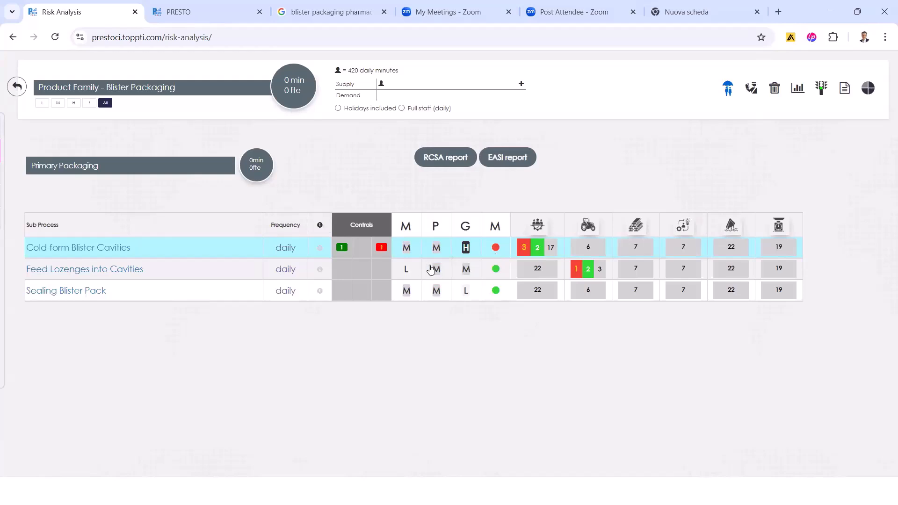
Switch to the presentation, advance to the Exercise 5 slide on monitoring the dashboard, and return to the browser
{"action": "key", "text": "alt+Tab"}
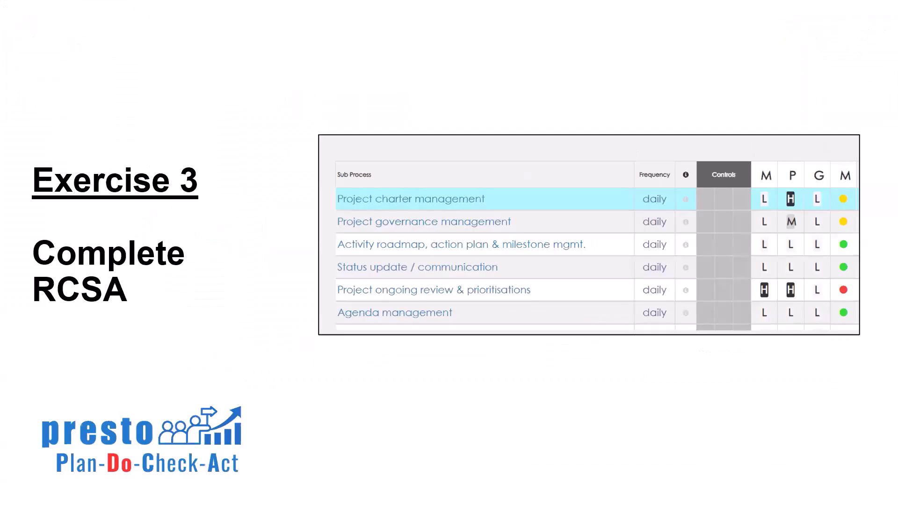
{"action": "key", "text": "Right"}
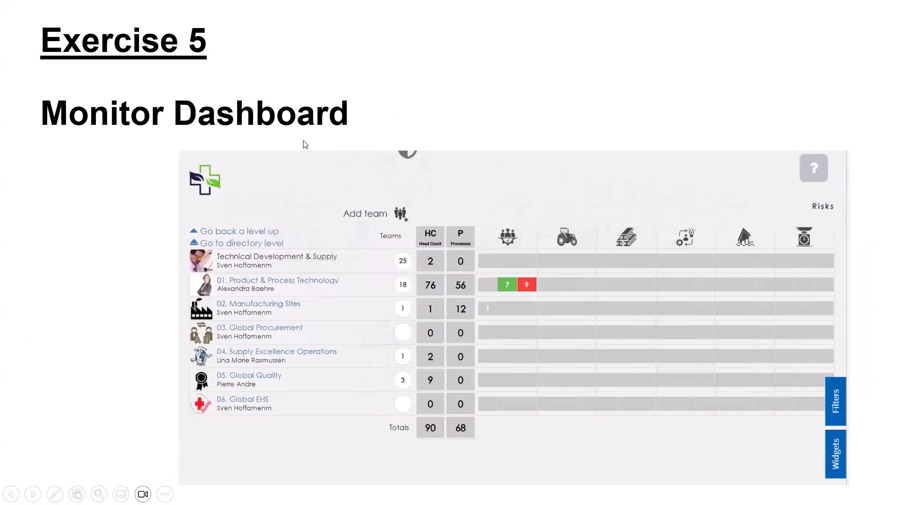
{"action": "key", "text": "alt+Tab"}
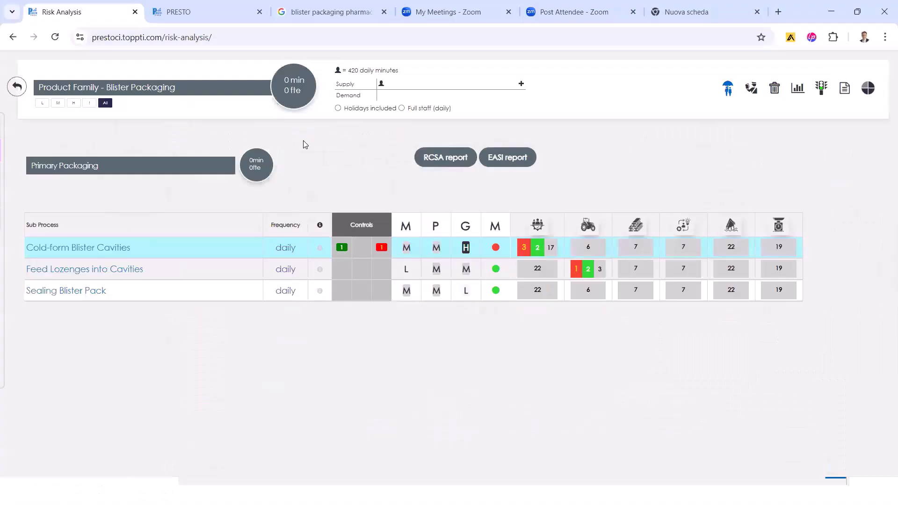
Leave the risk analysis for the organisation dashboard, open the Blister Packaging team's RCSA Support Report and enlarge its Manpower page
{"action": "left_click", "coordinate": [10, 93]}
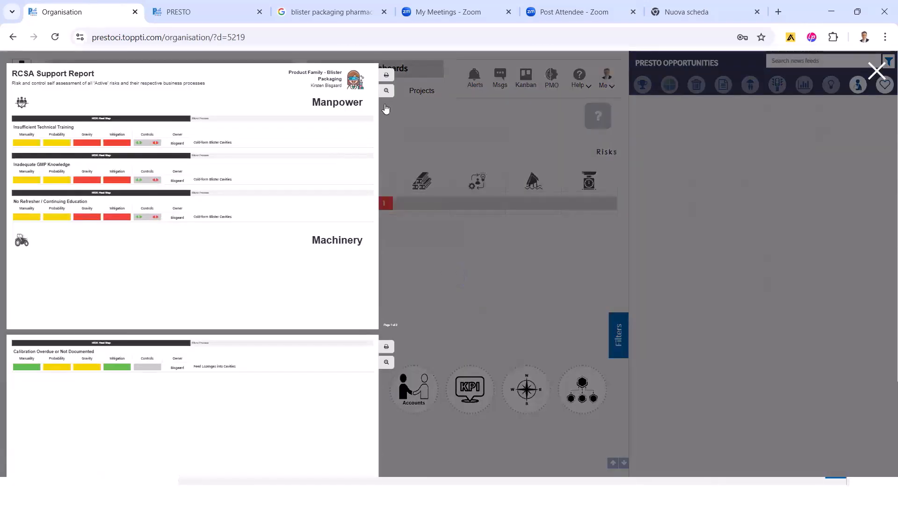
{"action": "left_click", "coordinate": [388, 91]}
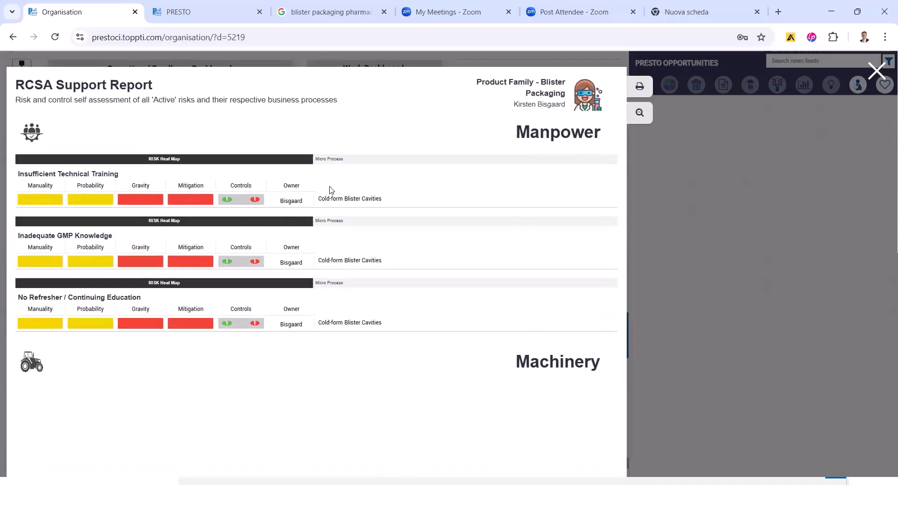
Examine the report's Manpower risks, their heat map ratings and controls, and the micro process linked to each risk
{"action": "left_click_drag", "start_coordinate": [319, 200], "coordinate": [390, 207]}
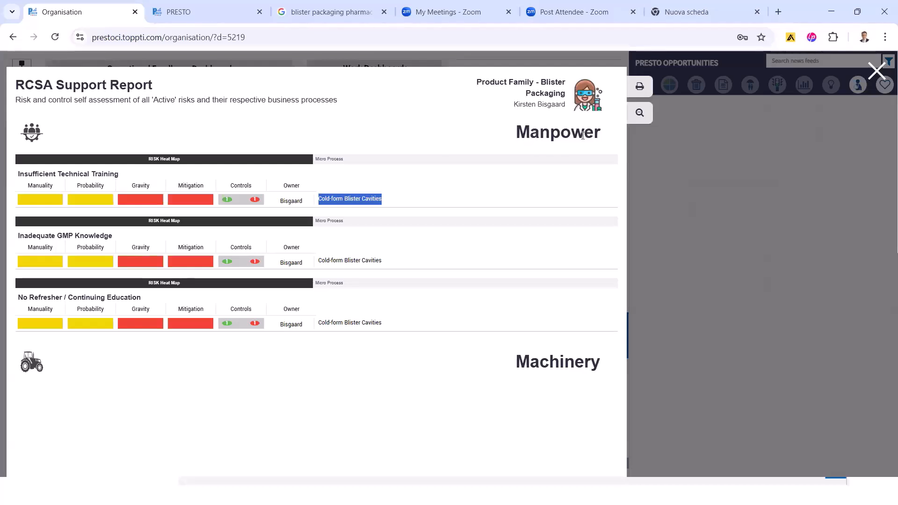
{"action": "left_click_drag", "start_coordinate": [17, 175], "coordinate": [121, 184]}
{"action": "left_click_drag", "start_coordinate": [17, 240], "coordinate": [121, 240]}
{"action": "left_click_drag", "start_coordinate": [21, 299], "coordinate": [144, 297]}
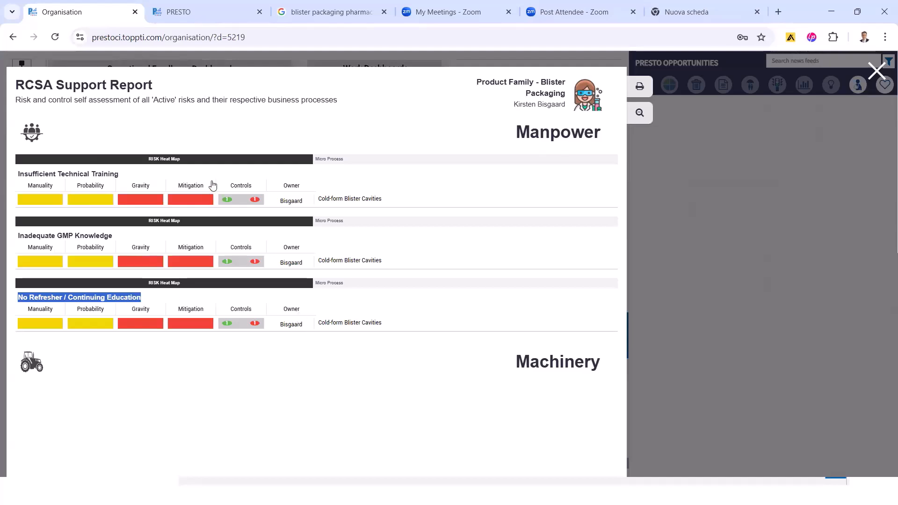
{"action": "left_click_drag", "start_coordinate": [326, 201], "coordinate": [383, 201]}
{"action": "left_click_drag", "start_coordinate": [326, 265], "coordinate": [389, 323]}
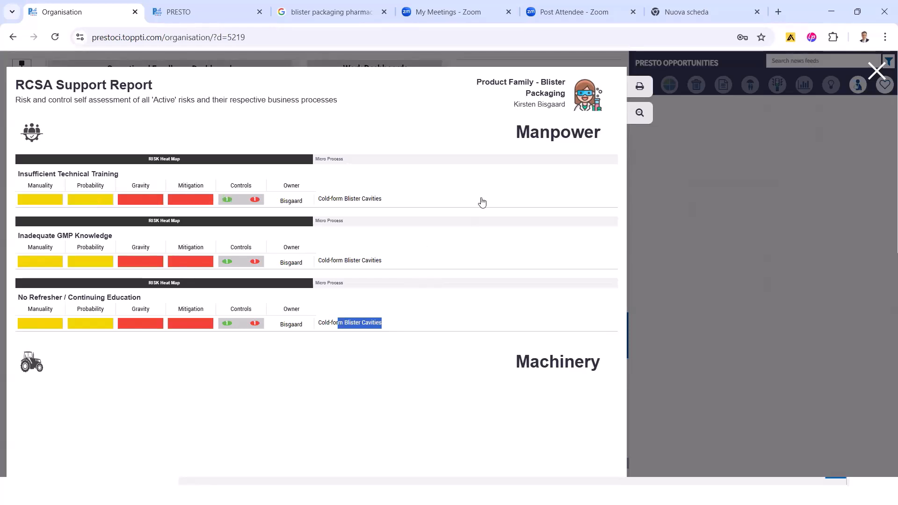
{"action": "scroll", "coordinate": [482, 200], "scroll_direction": "down", "scroll_amount": 3}
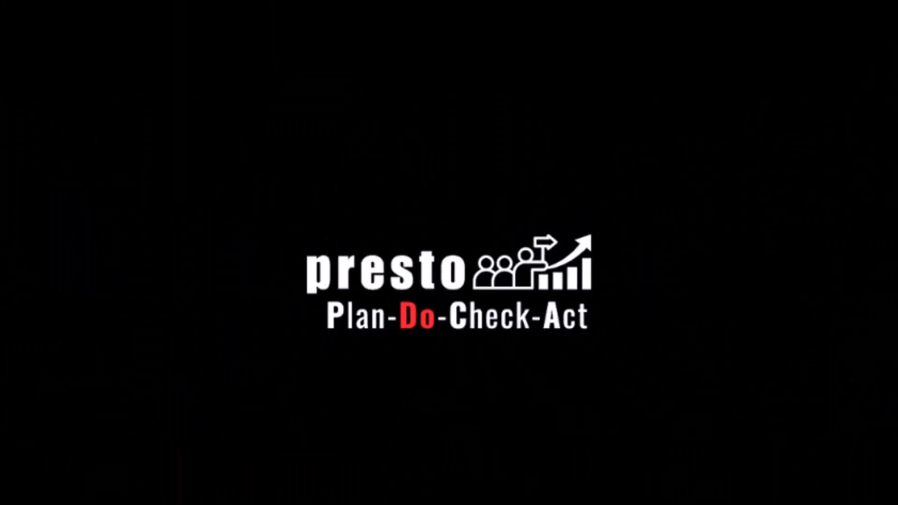